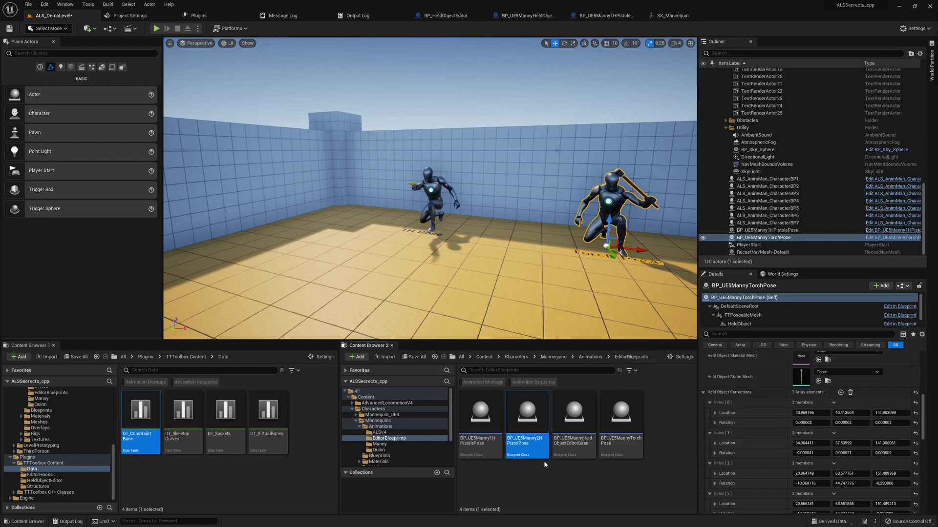
- Place the BP_UE5Manny2HPistolPose blueprint in the level between the 1H pose and torch pose mannequins
mouse_move(534, 421)
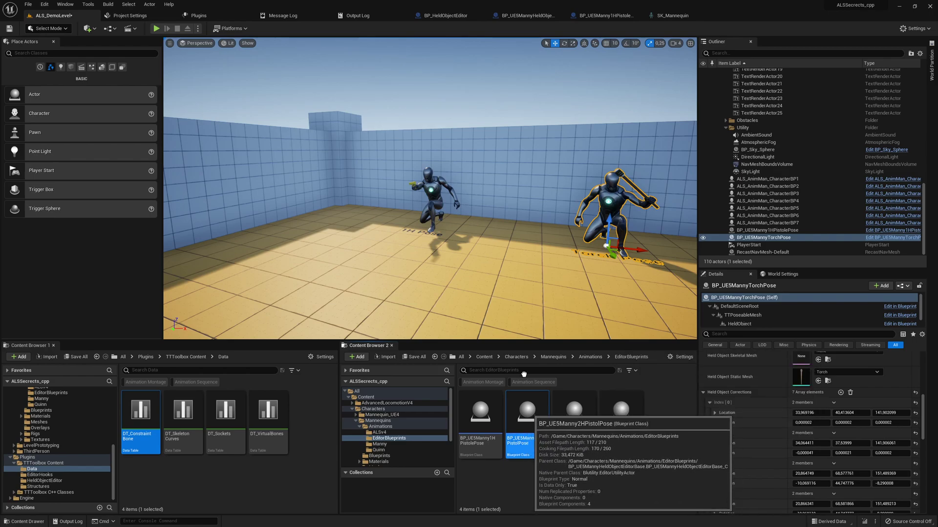
left_click_drag(533, 421, 507, 246)
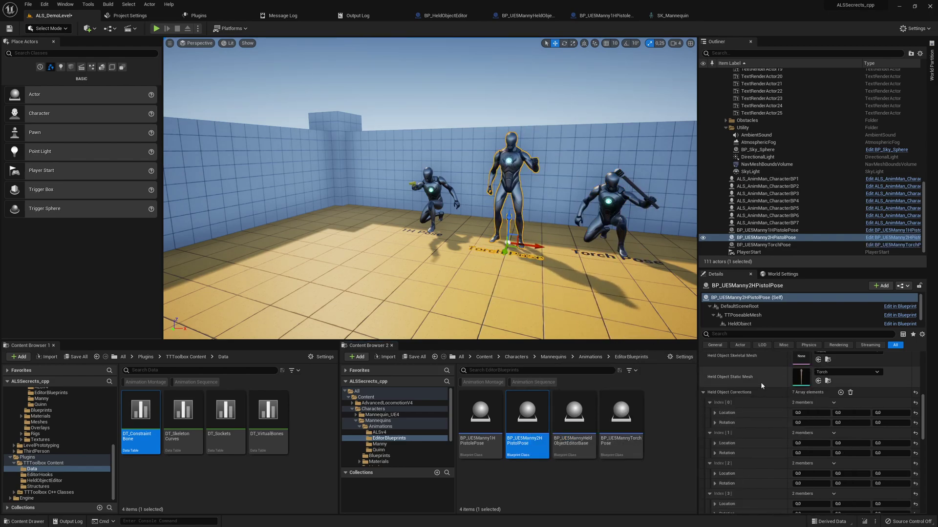
left_click(823, 373)
- In the BP_UE5Manny2HPistolPose blueprint, clear the Held Object Static Mesh and set the Held Object Skeletal Mesh to M9
double_click(527, 419)
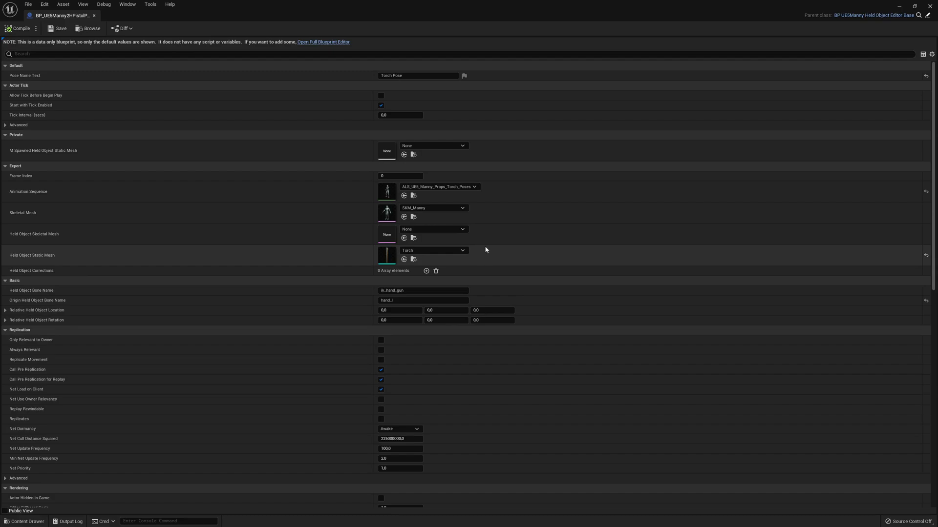
left_click(420, 251)
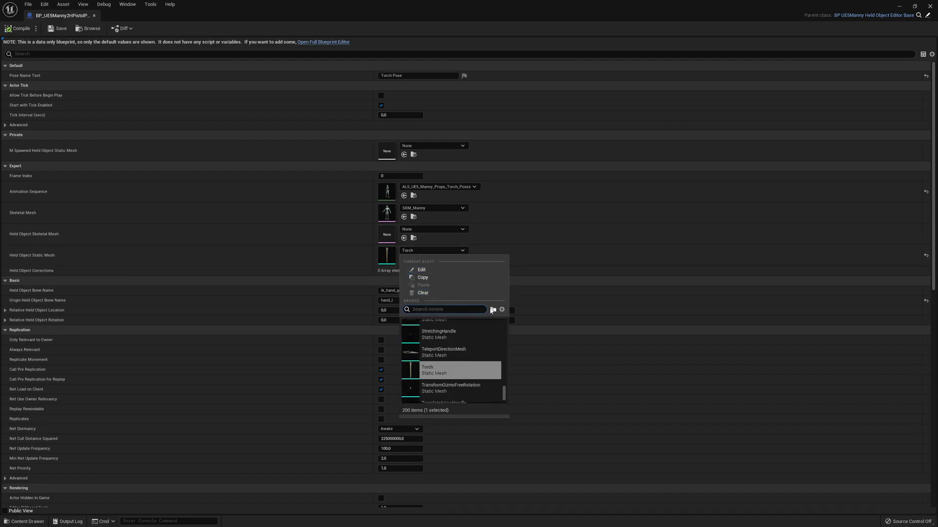
left_click(429, 292)
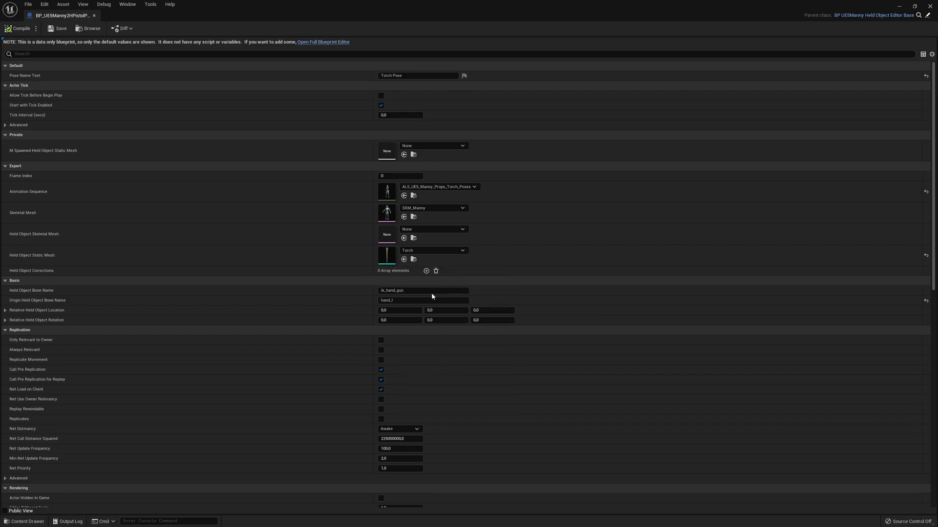
left_click(430, 230)
type("m9")
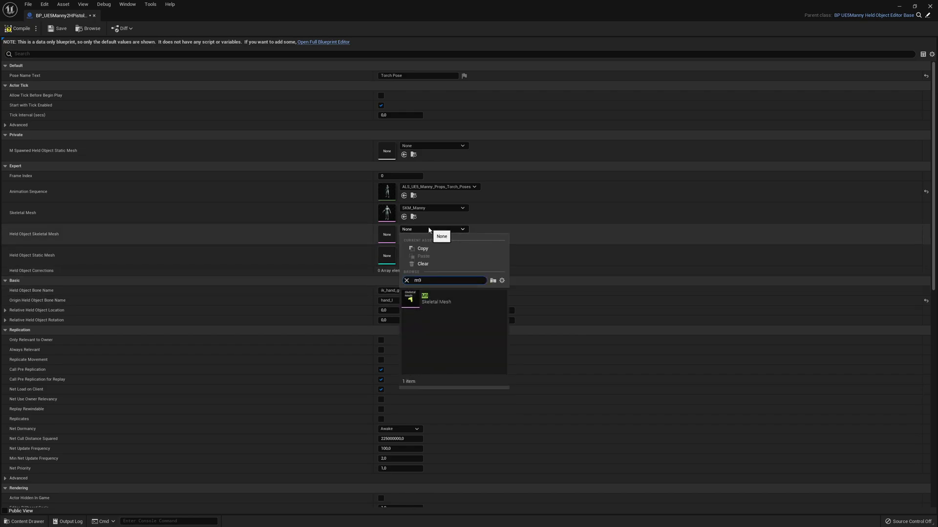
left_click(430, 302)
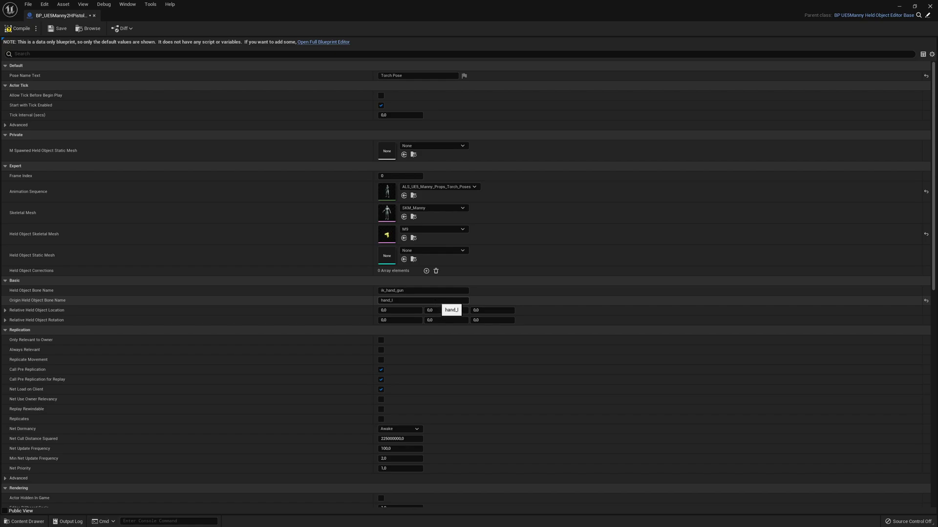
- Set the blueprint's Animation Sequence to ALS_UE5_Manny_Props_Pistol_2H_Poses
left_click(452, 189)
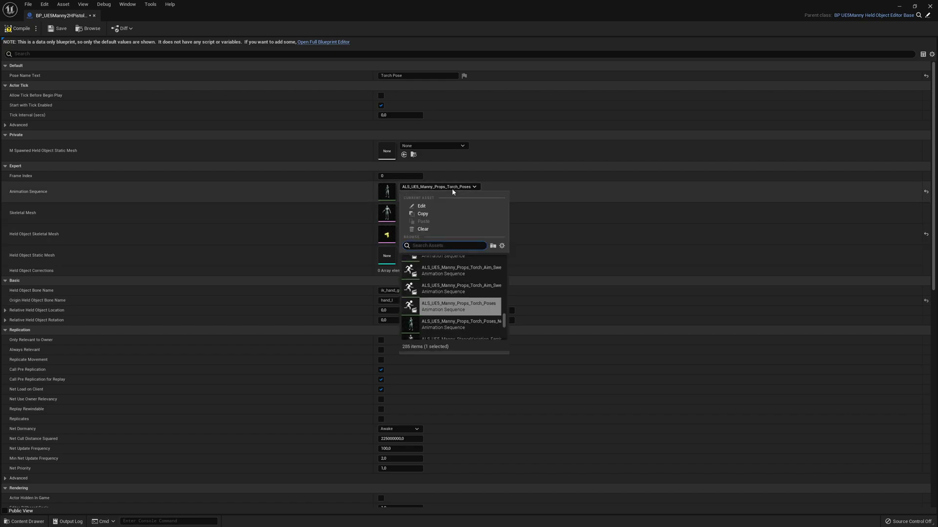
type("2h")
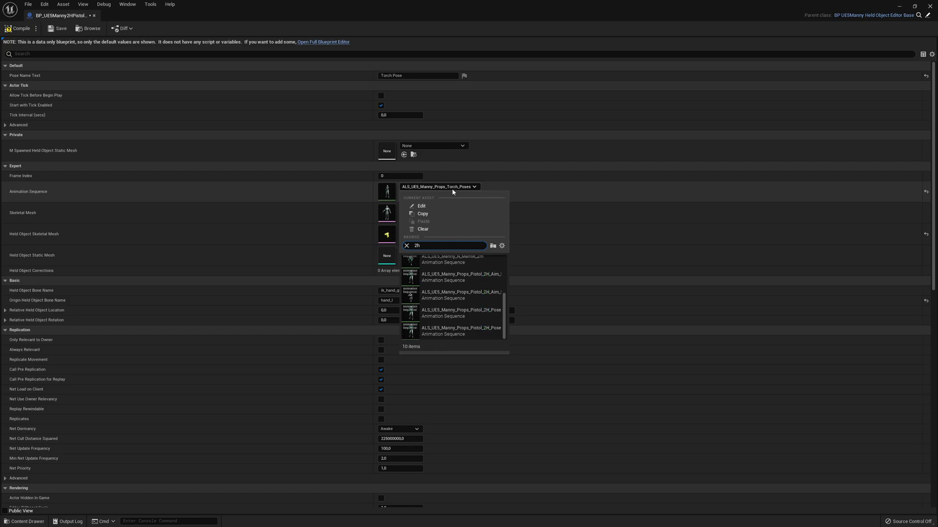
type(" pis")
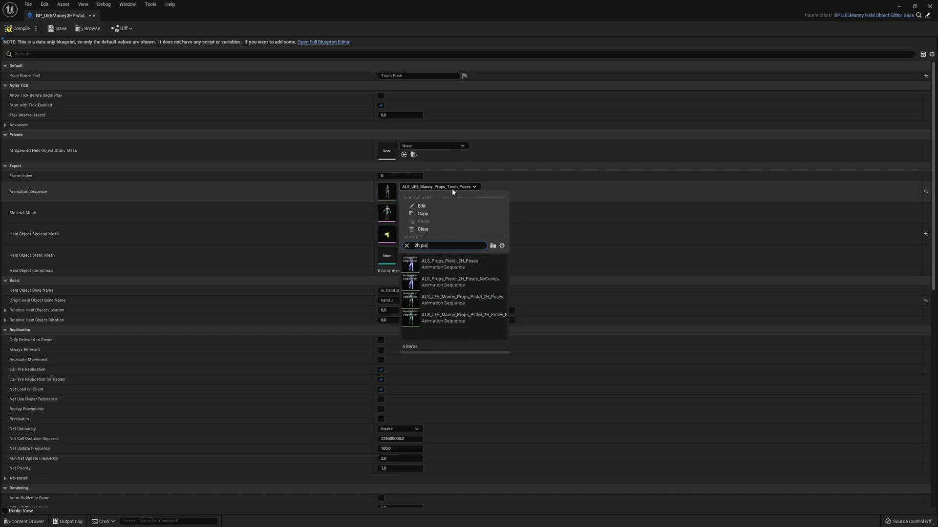
type("tol")
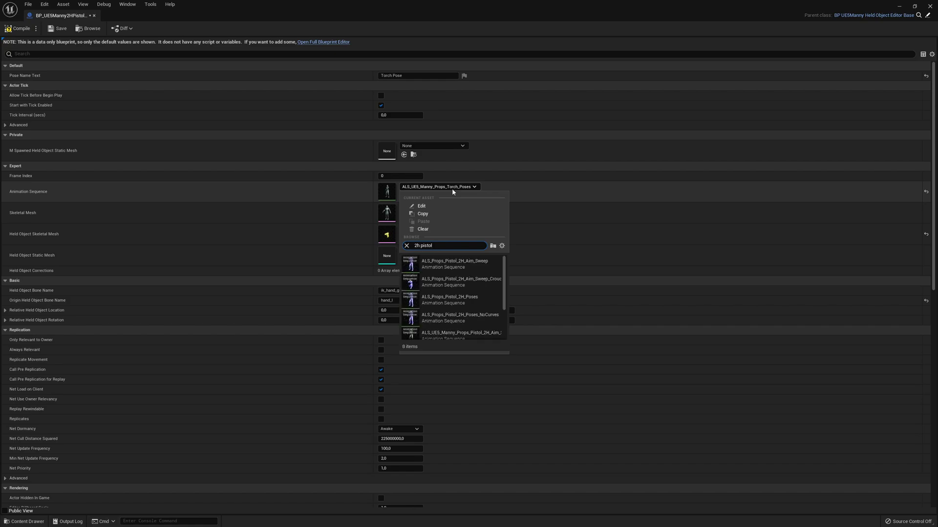
scroll(467, 273, "down", 3)
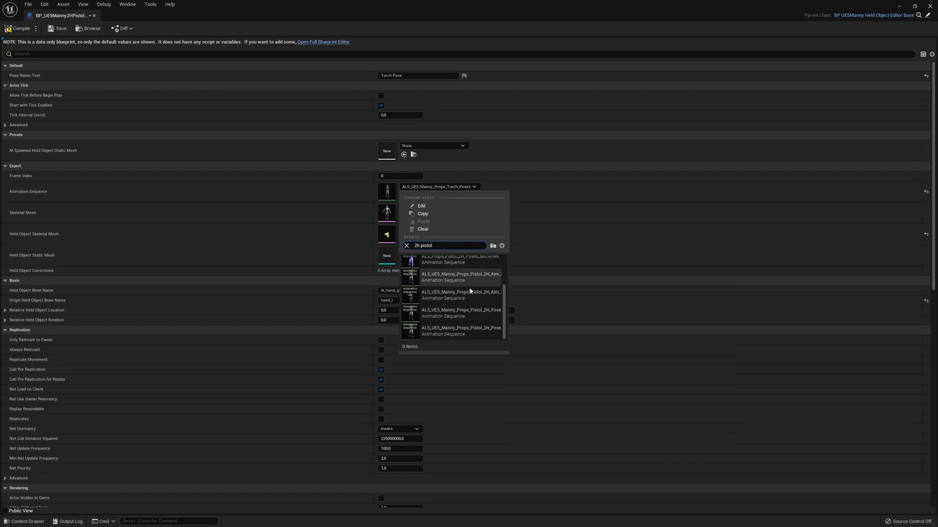
scroll(470, 288, "up", 1)
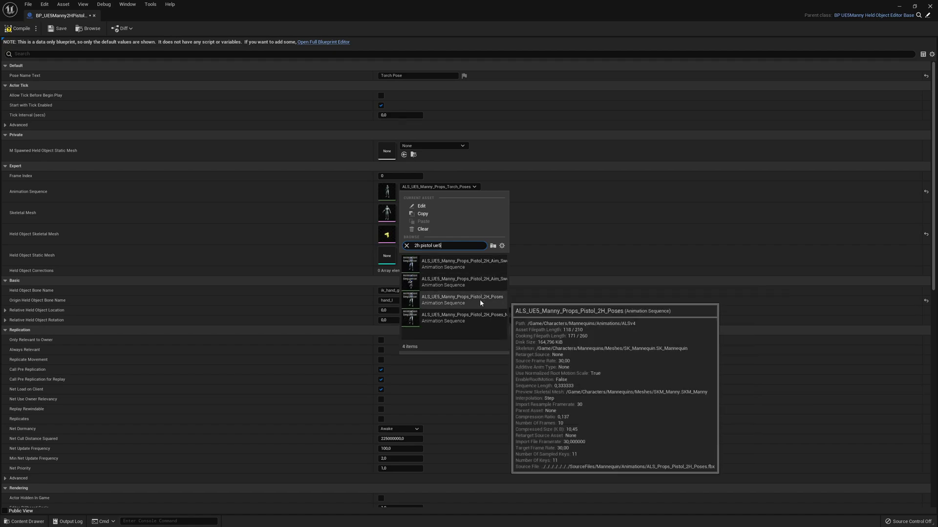
left_click(480, 299)
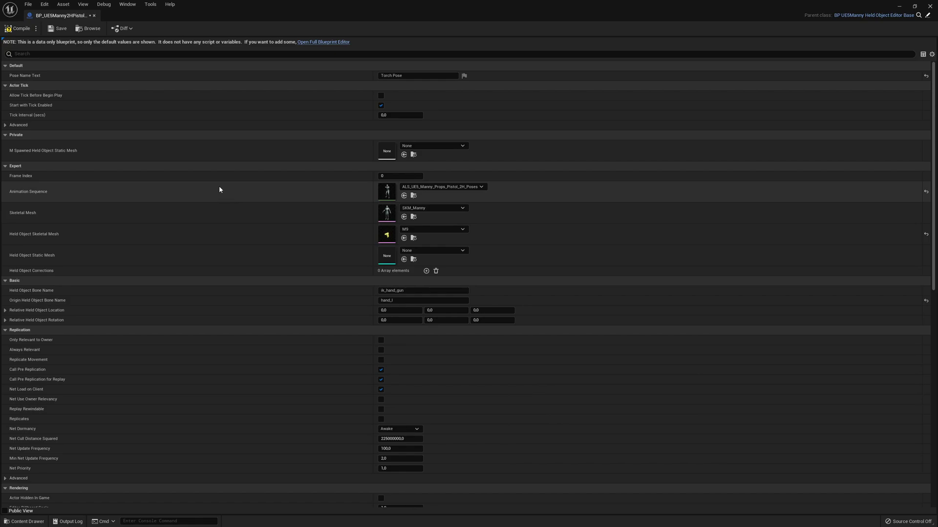
- Set the Origin Held Object Bone Name to hand_r, with the blueprint compiled and saved, and close its editor
left_click(38, 34)
left_click(57, 29)
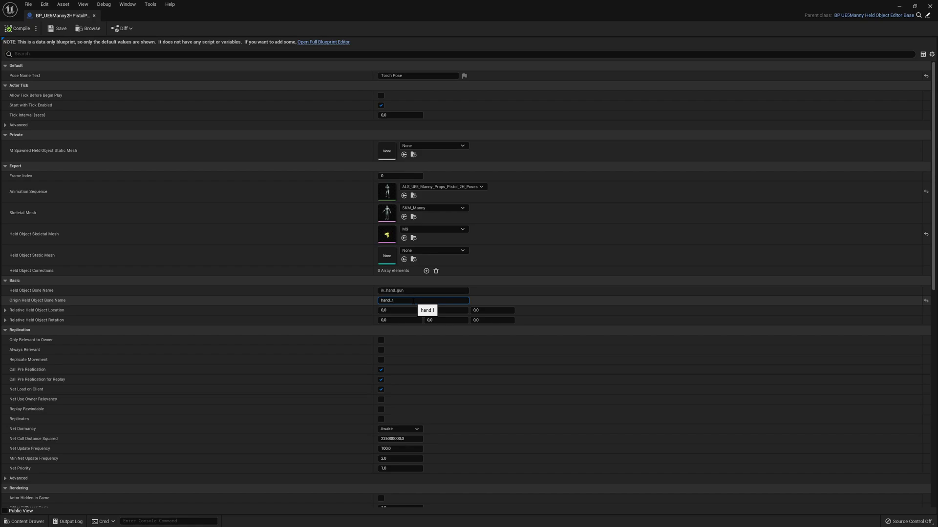
key("Return")
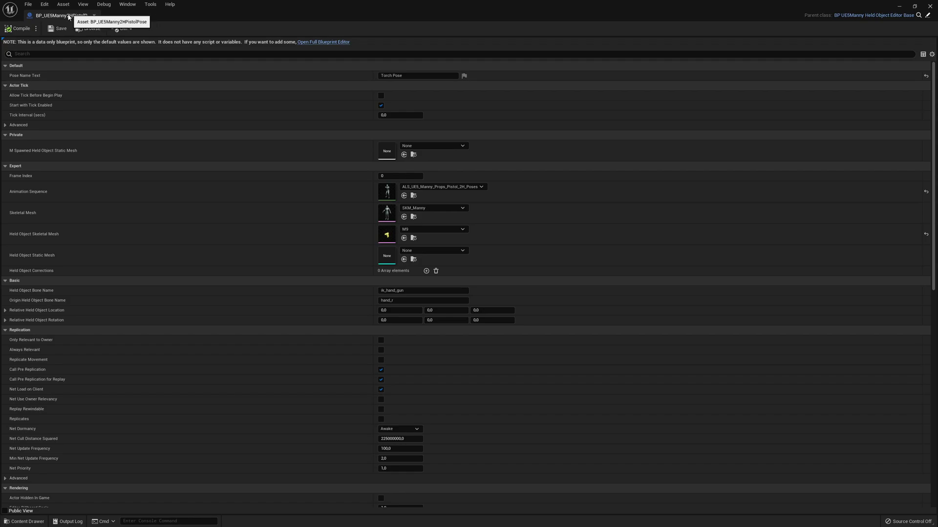
middle_click(67, 14)
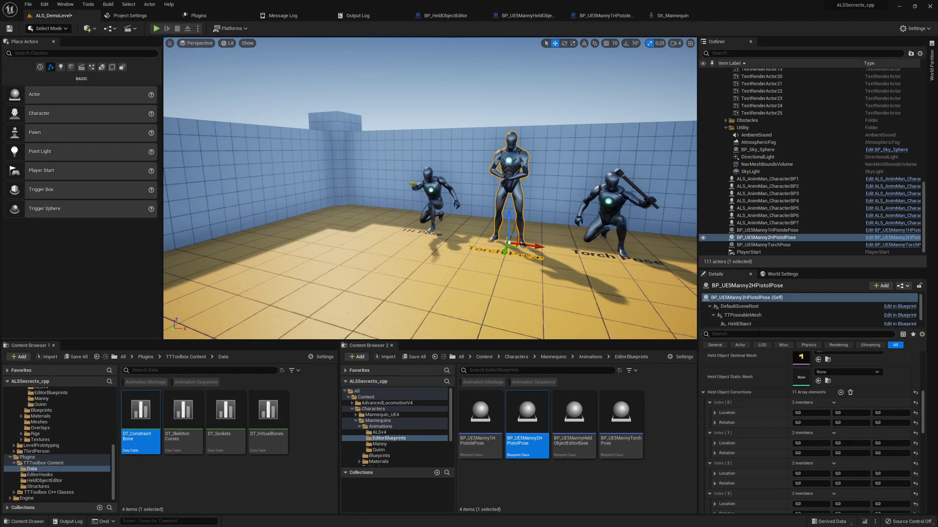
- Apply the 1H pistol pose actor's location to the 2H pistol pose actor, offset by +150 in X
scroll(766, 365, "up", 5)
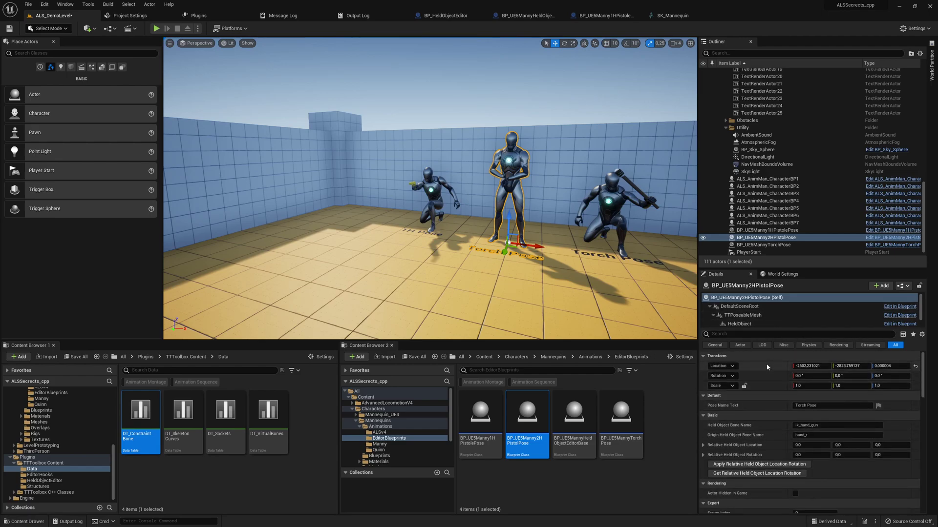
left_click(442, 192)
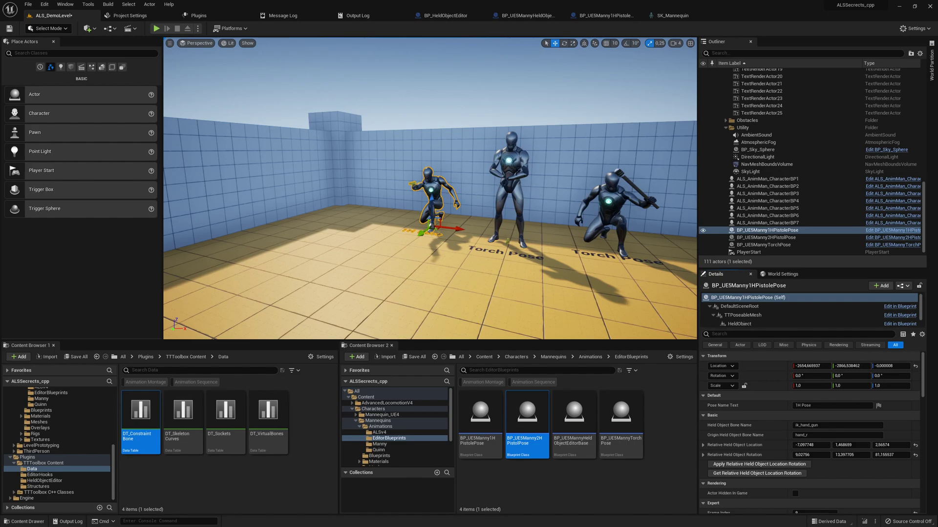
left_click(516, 169)
right_click(755, 371)
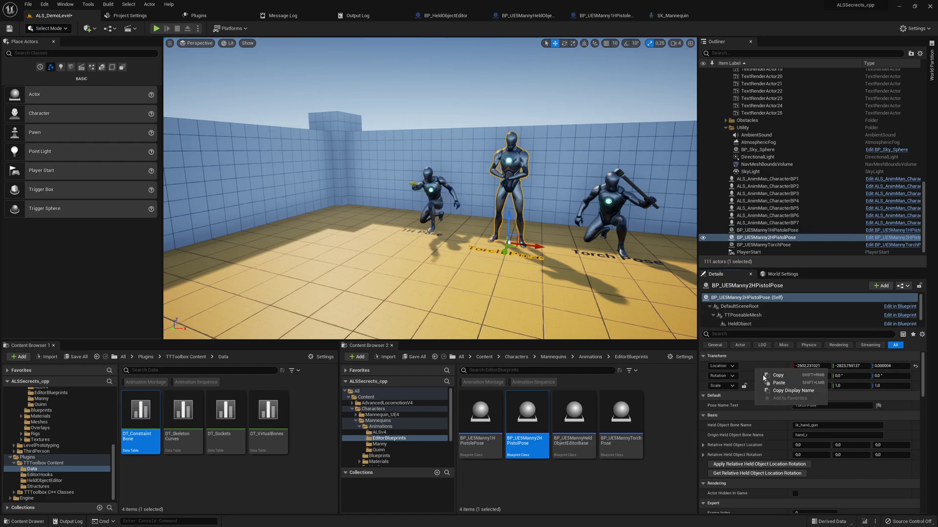
left_click(774, 379)
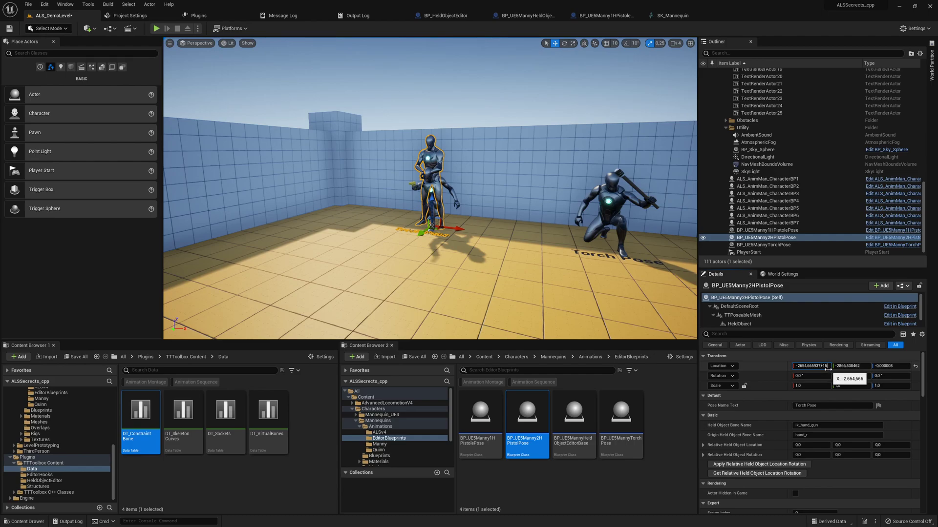
key("Return")
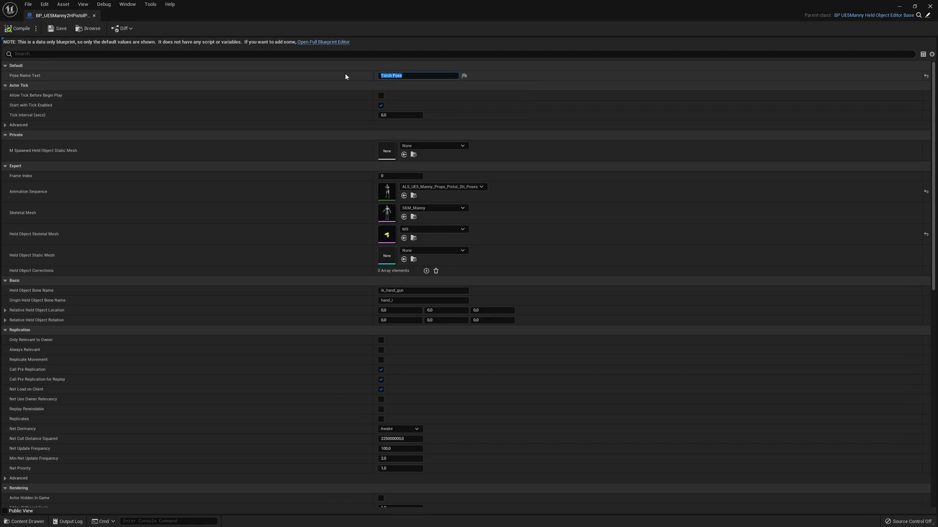
- Change the blueprint's Pose Name Text to "2H Pistol Pose", and compile, save and close it
key("Left")
key("Delete")
key("Delete")
key("Delete")
key("Delete")
key("Delete")
type("2H Pistol")
key("Return")
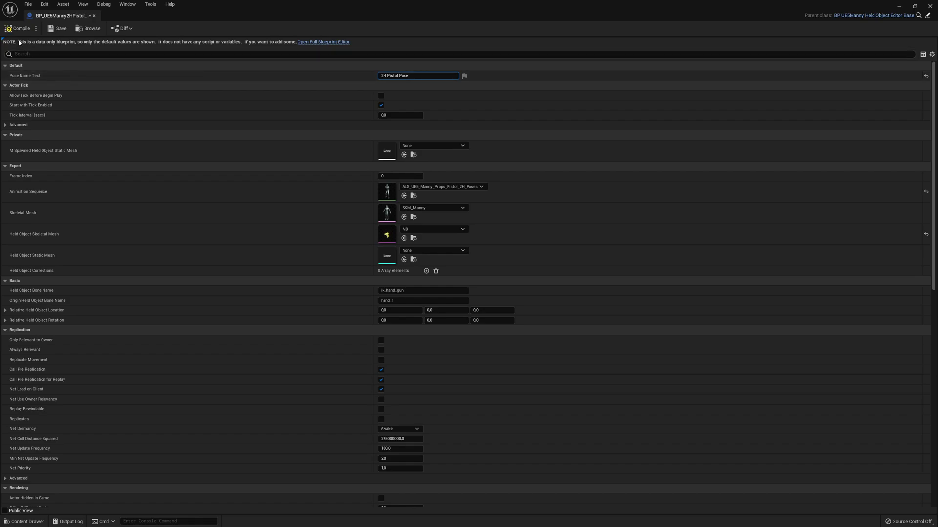
left_click(17, 28)
left_click(57, 29)
middle_click(51, 17)
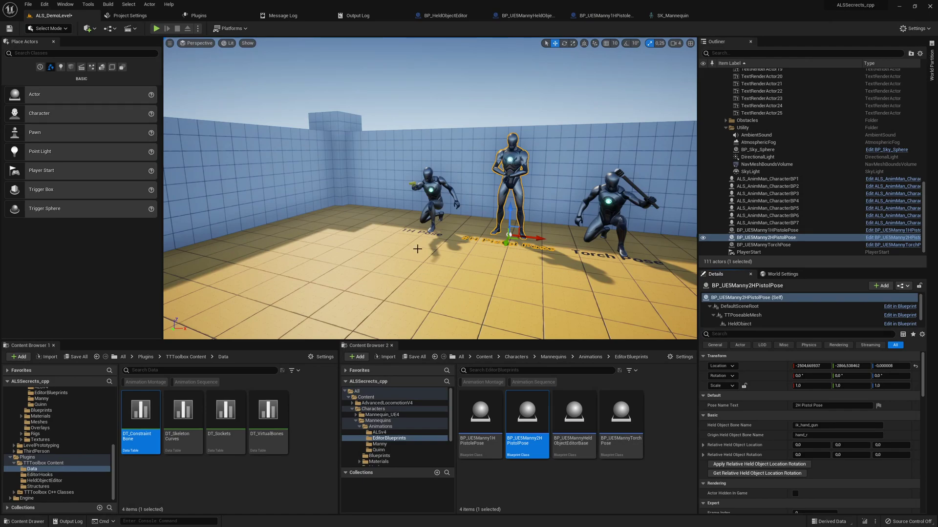
- Examine the 2H pistol pose mannequin up close and the transform of its HeldObject component
right_click_drag(469, 217, 495, 229)
key("w")
key("s")
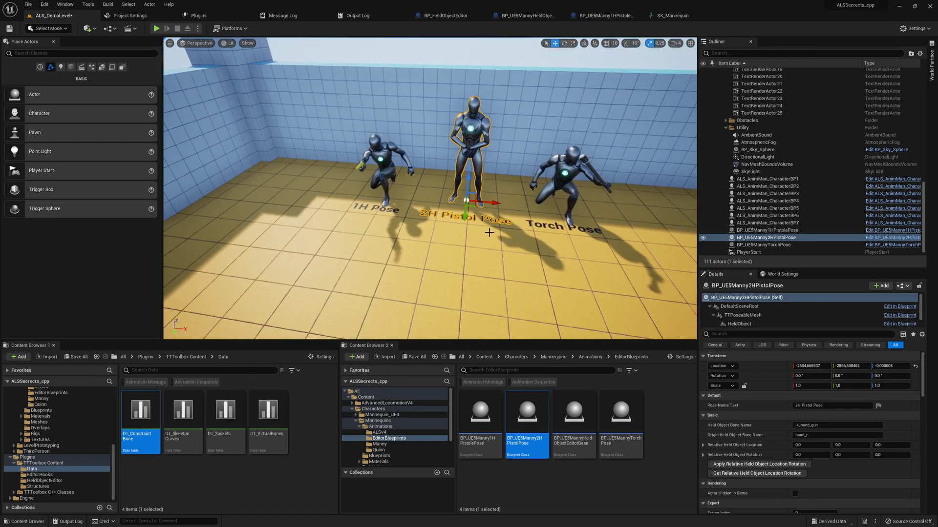
scroll(489, 232, "up", 4)
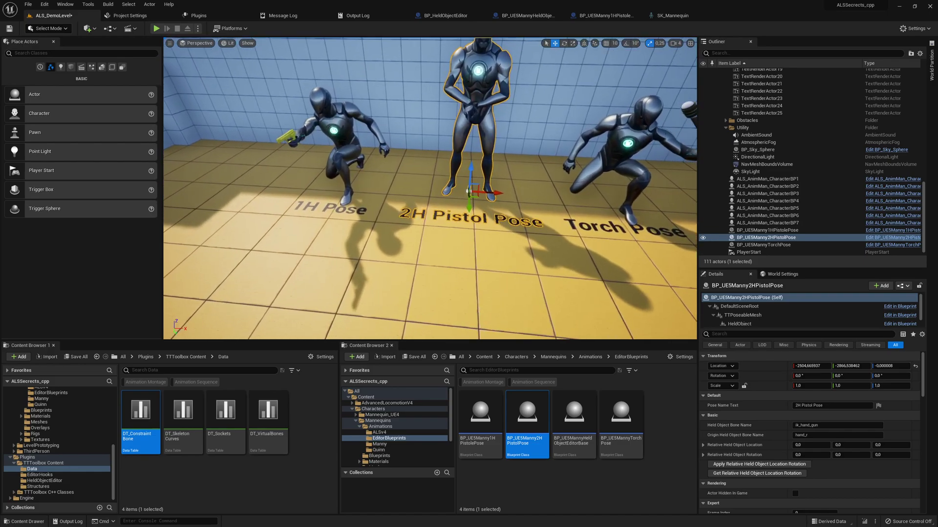
scroll(564, 274, "up", 3)
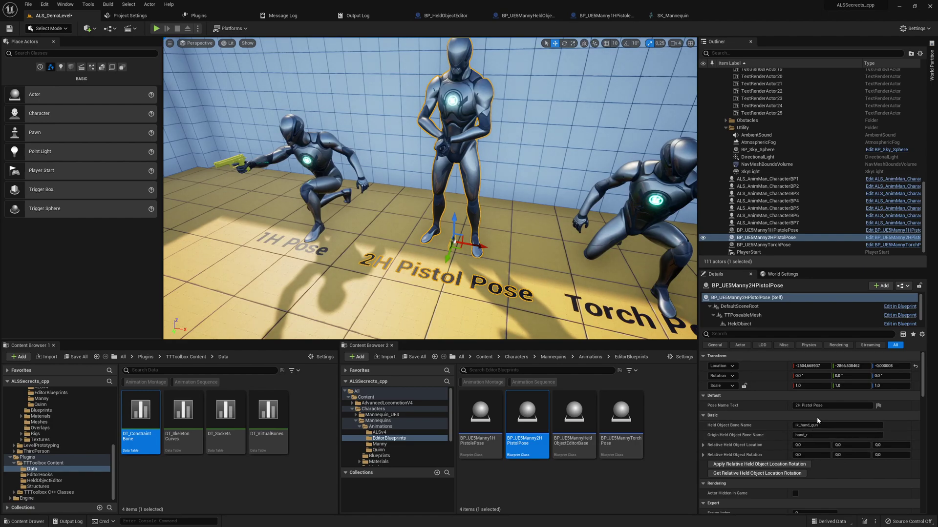
left_click(739, 324)
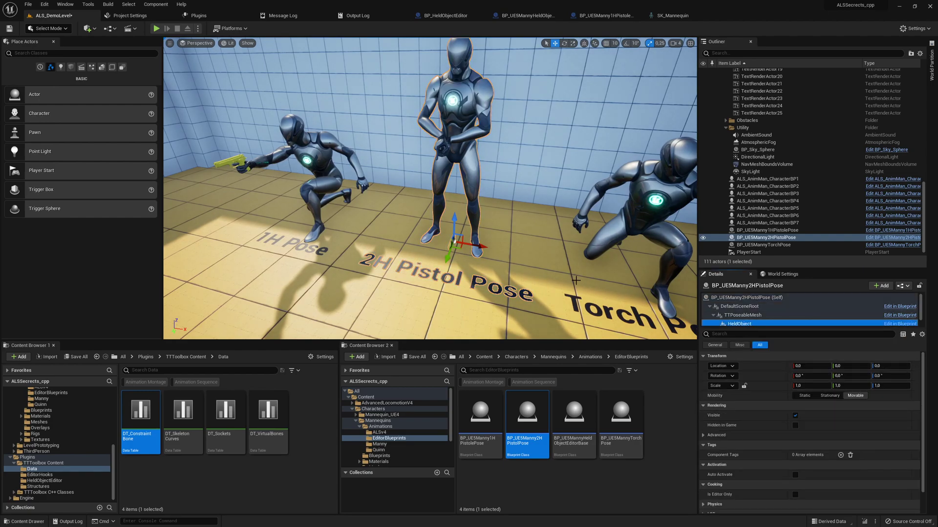
left_click(747, 298)
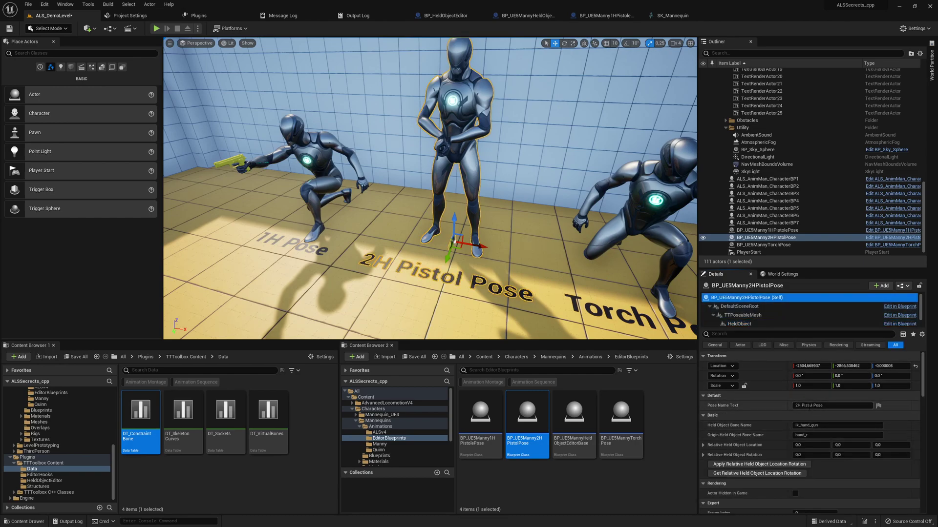
- Try Frame Index values such as 3 and 4 on the 2H pistol pose actor and set it to 5
scroll(830, 420, "down", 5)
scroll(845, 429, "up", 4)
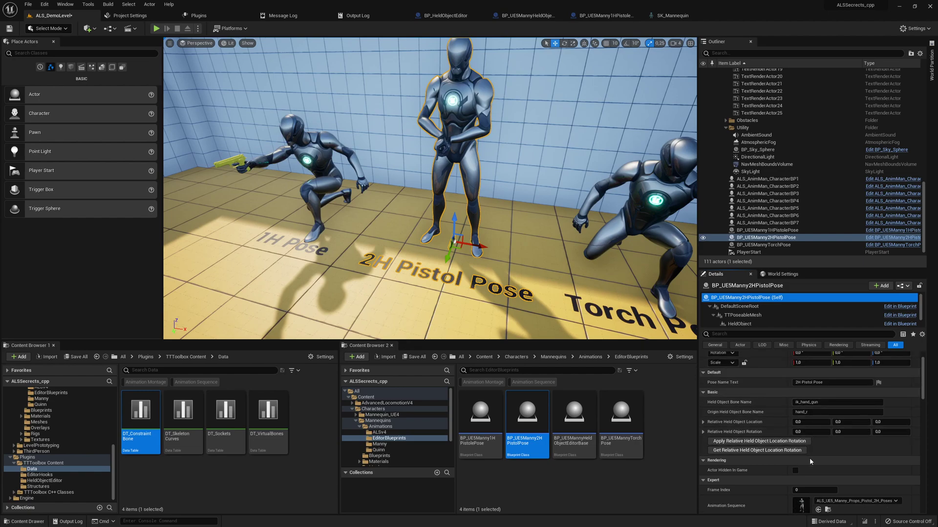
scroll(840, 449, "down", 2)
left_click(796, 467)
type("3")
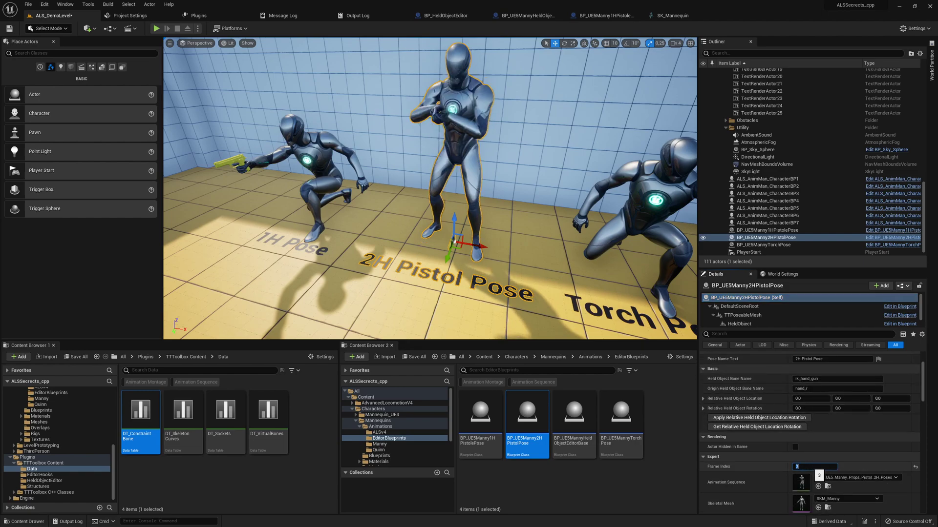
type("54")
key("Return")
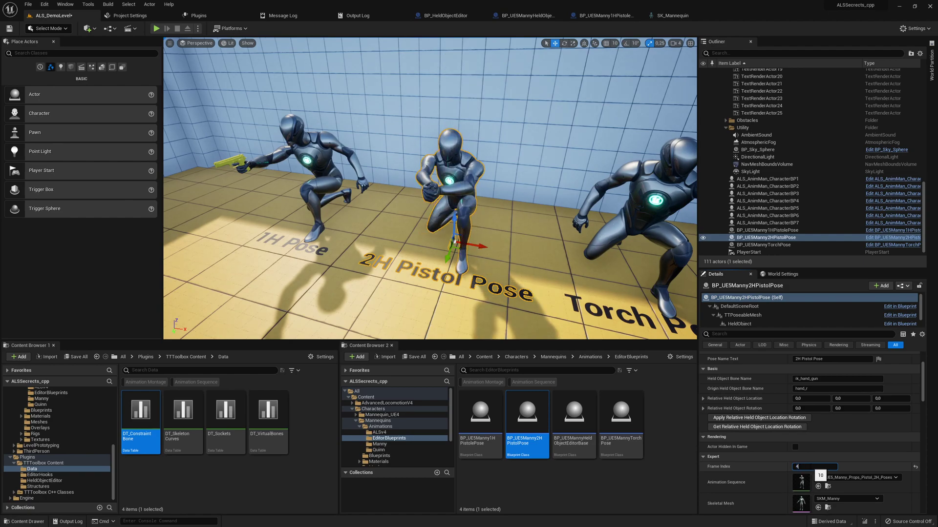
type("4")
key("Return")
type("5")
key("Return")
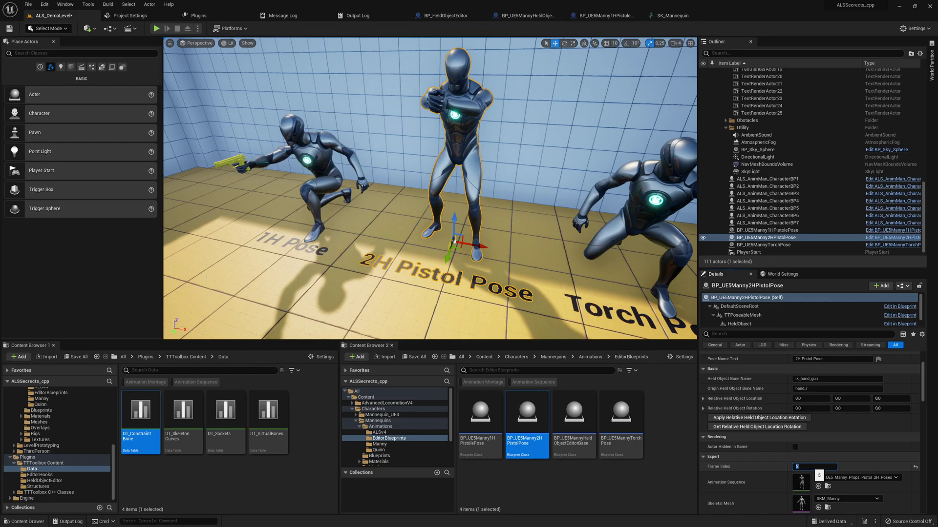
- Inspect the hands of the 2H pistol pose mannequin up close and from a distance
right_click_drag(488, 244, 488, 156)
key("w")
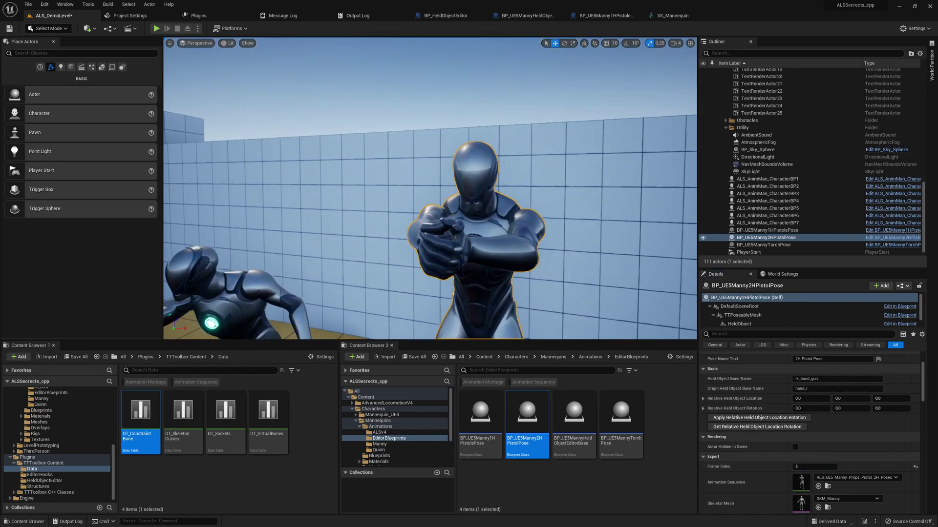
key("w")
mouse_move(430, 188)
right_mouse_down()
mouse_move(273, 235)
mouse_move(215, 229)
mouse_move(484, 188)
mouse_move(615, 186)
mouse_move(430, 188)
right_mouse_up()
key("d")
key("a")
key("s")
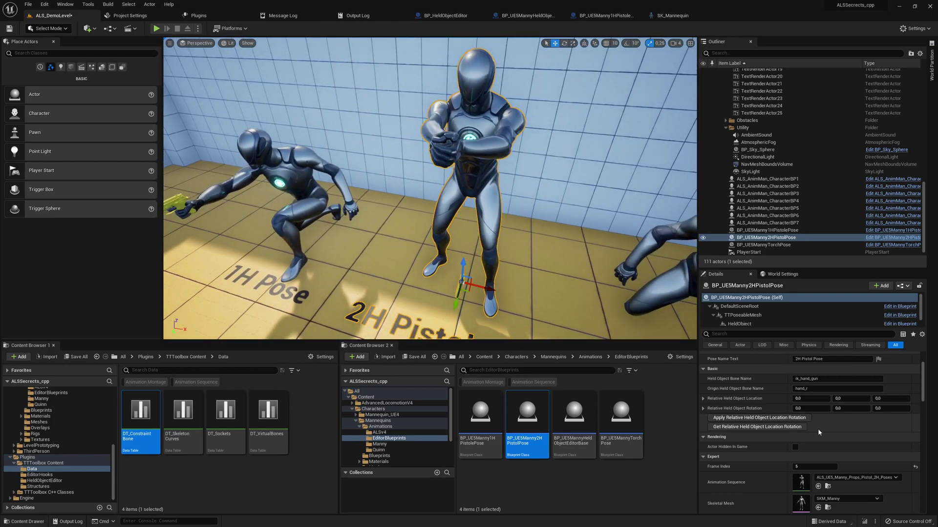
- Move the 2H pistol pose actor's HeldObject component from the mannequin's feet up into its hands
left_click(751, 324)
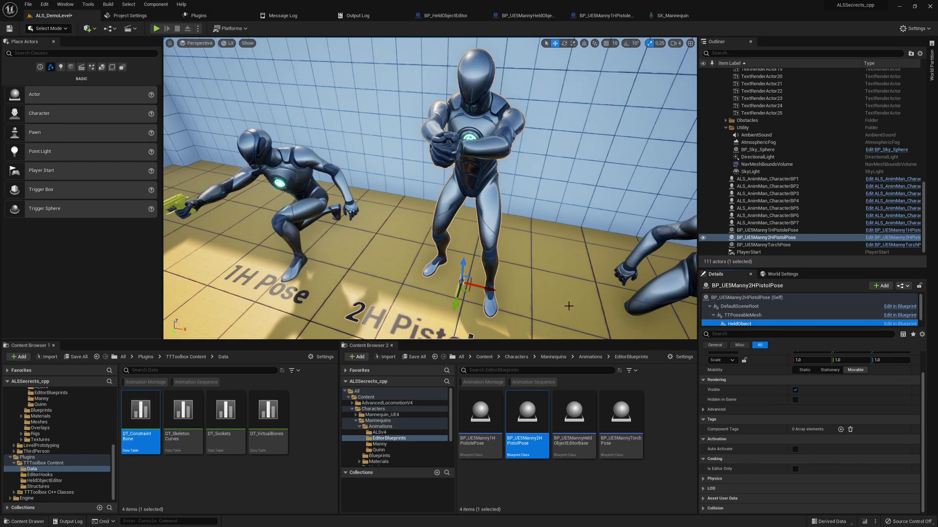
right_click_drag(580, 299, 630, 342)
key("F11")
key("w")
left_click_drag(520, 338, 513, 224, "shift")
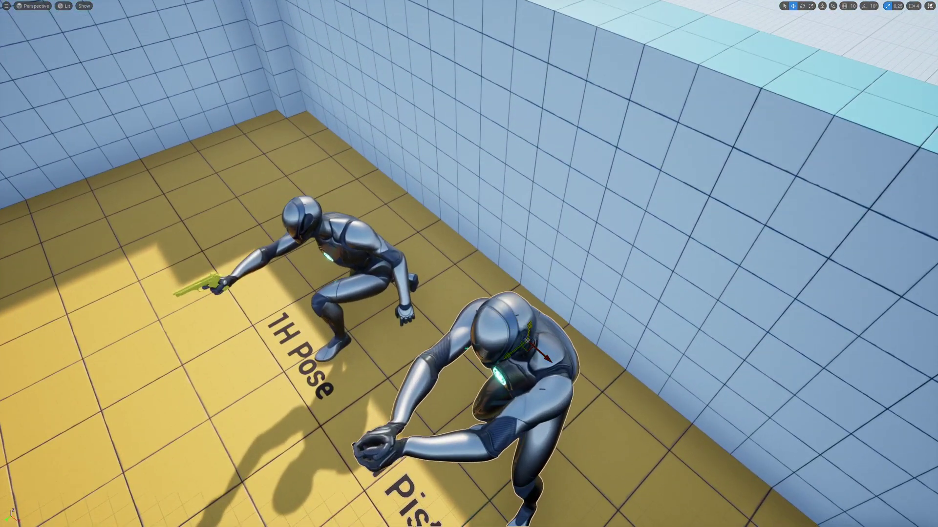
left_click_drag(515, 352, 361, 462, "shift")
left_click_drag(527, 330, 528, 306, "shift")
right_click_drag(527, 350, 528, 350)
right_click_drag(488, 219, 488, 218)
left_click_drag(466, 146, 468, 196)
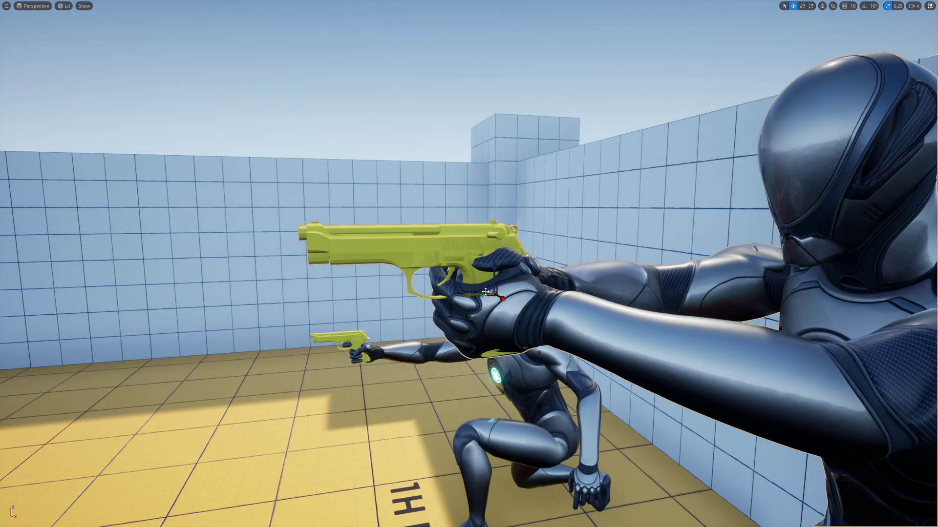
- Fine-tune the HeldObject pistol's height in the two-handed grip, comparing it from the side, front and back
right_click_drag(485, 291, 485, 292)
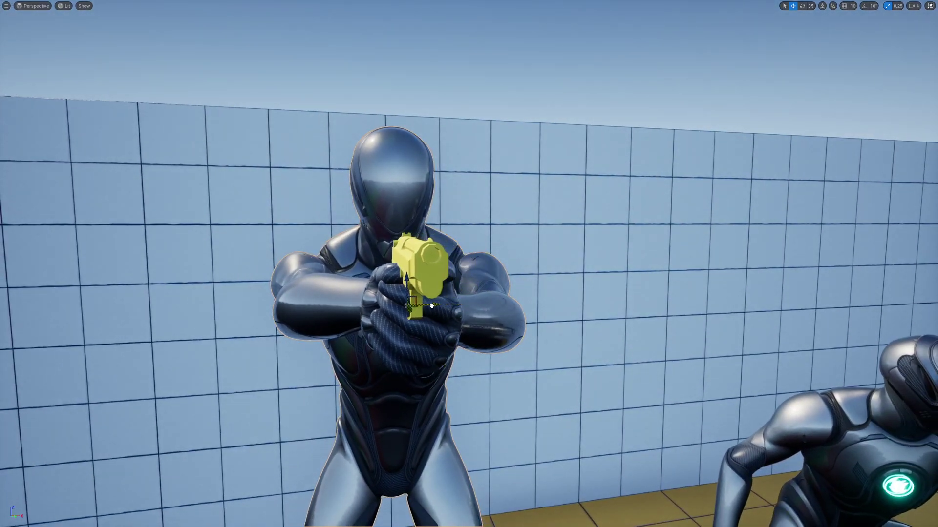
right_click_drag(420, 297, 420, 297)
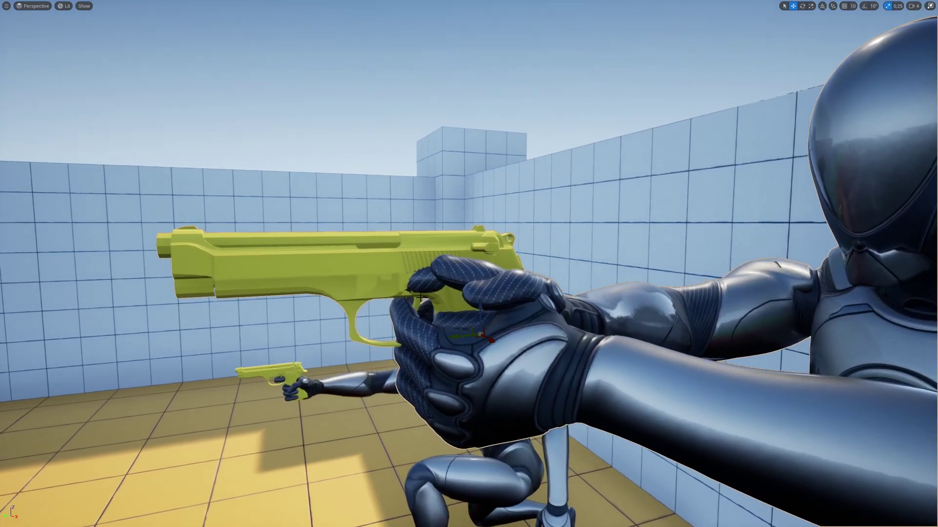
left_click_drag(478, 308, 481, 296)
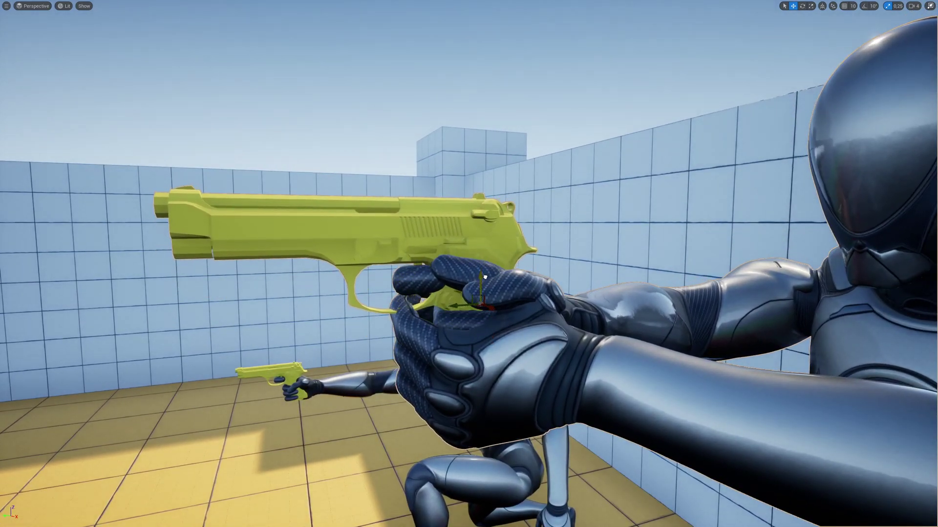
right_click_drag(484, 277, 490, 279)
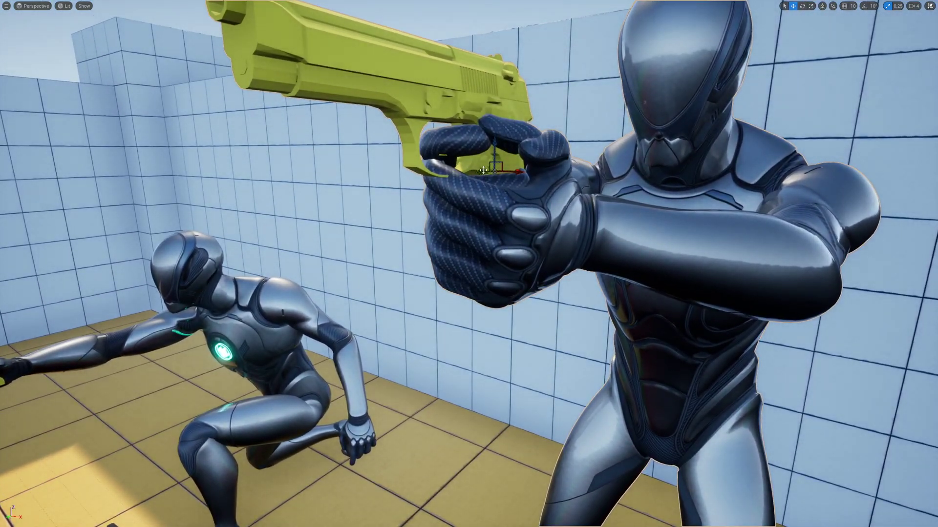
left_click_drag(495, 146, 495, 138)
right_click_drag(495, 138, 495, 139)
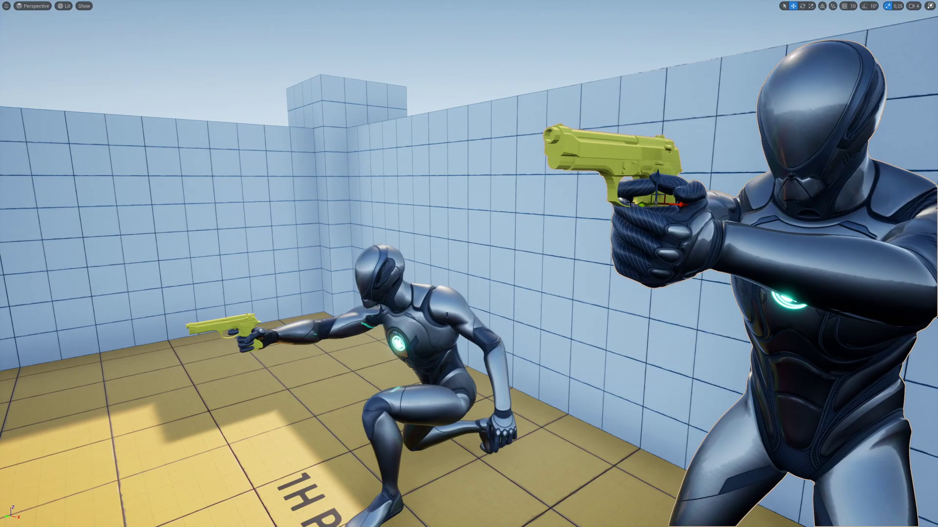
right_click_drag(631, 203, 630, 202)
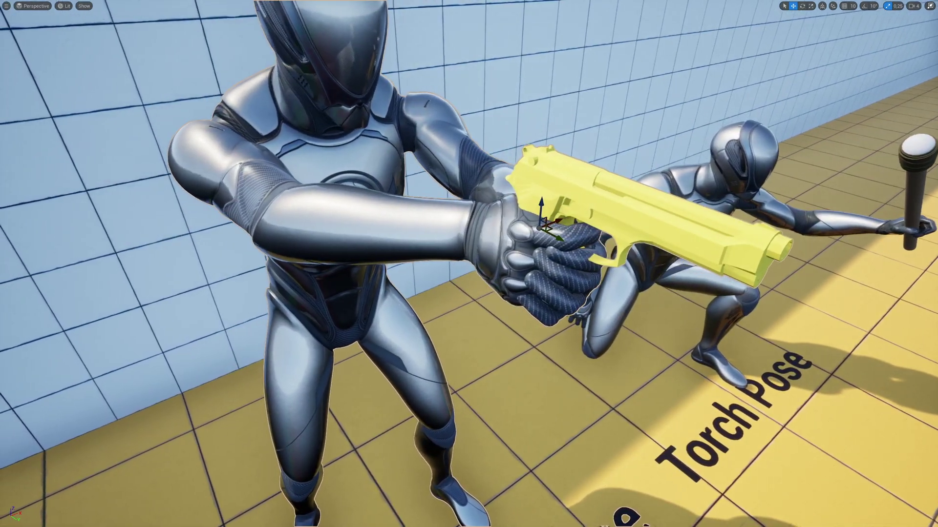
- Capture the pistol's current placement on the 2H pistol pose actor with Get Relative Held Object Location Rotation
key("F11")
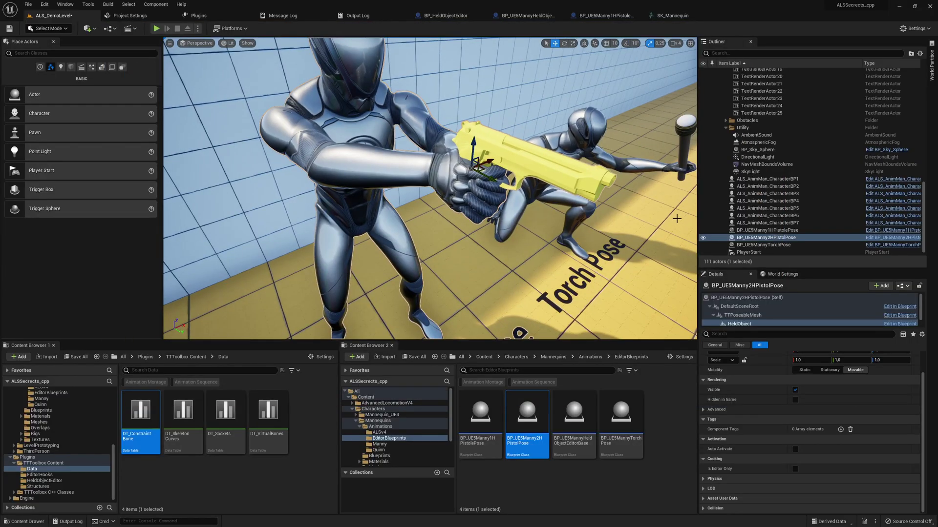
left_click(747, 297)
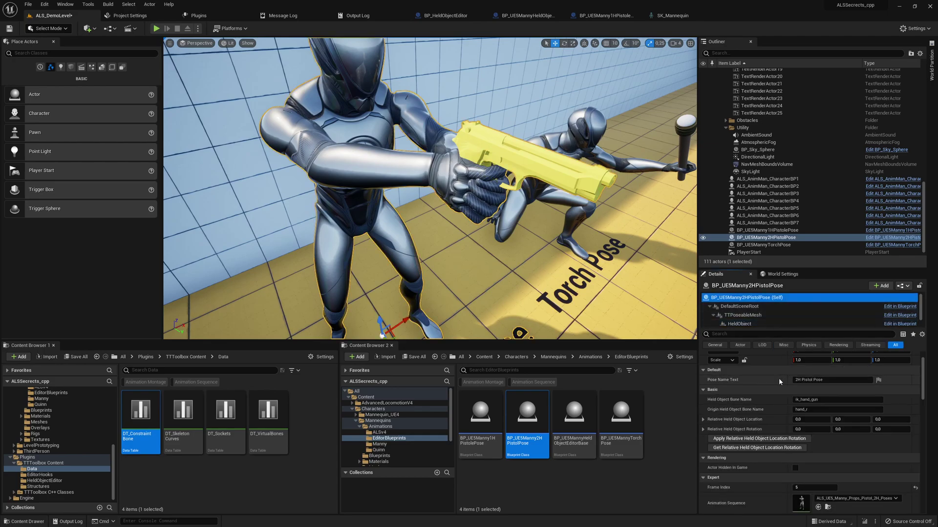
left_click(792, 449)
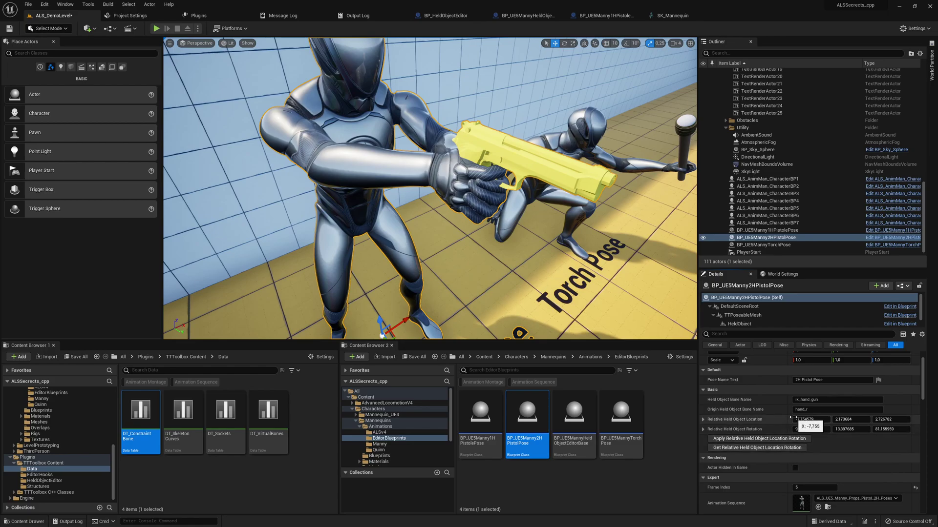
scroll(796, 426, "down", 1)
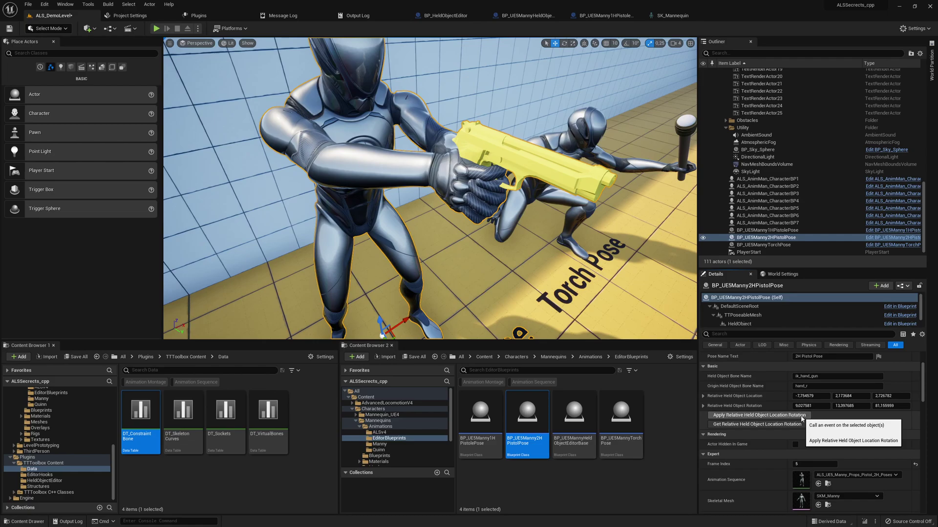
- Step the actor's Frame Index through 0, 1 and 2 and on to 10, and inspect the pistol grip up close
mouse_move(497, 246)
right_mouse_down()
mouse_move(434, 259)
mouse_move(406, 215)
mouse_move(527, 232)
mouse_move(510, 246)
right_mouse_up()
key("s")
key("a")
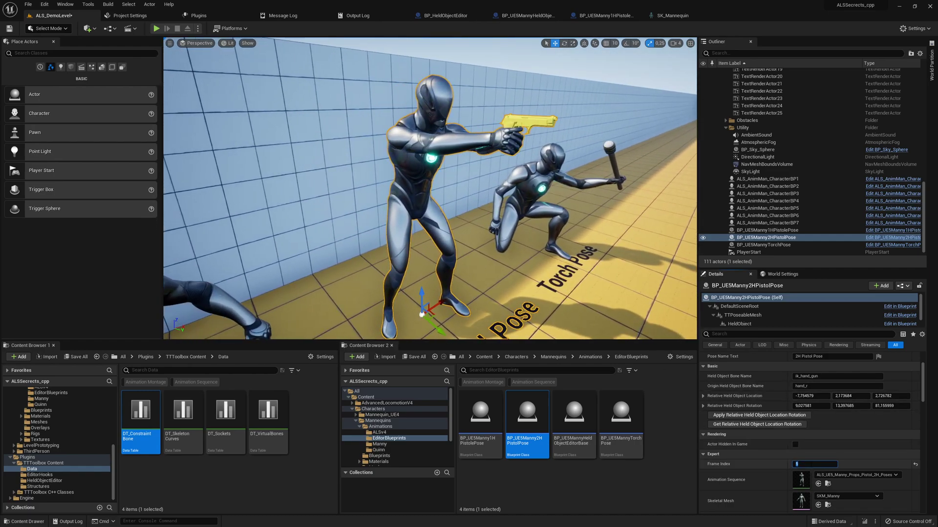
type("0")
key("Return")
type("1")
key("Return")
type("2")
key("Return")
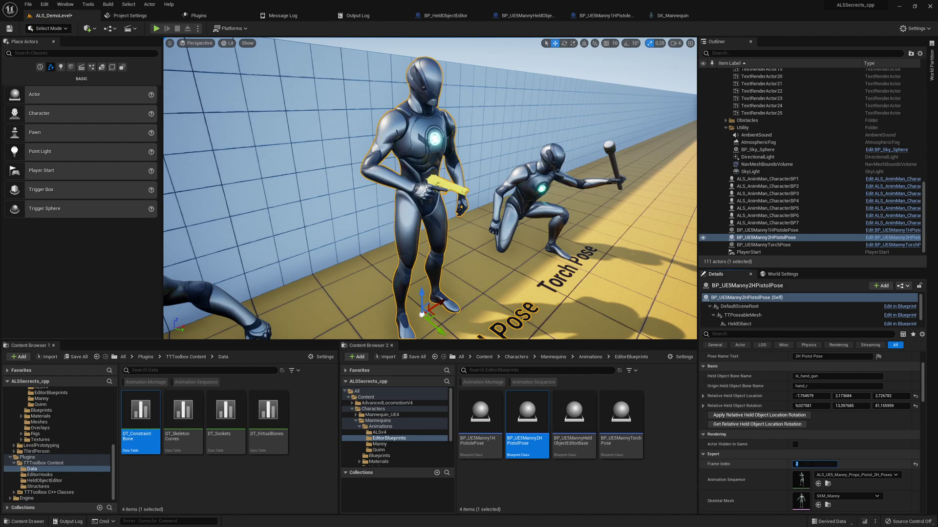
left_click_drag(776, 464, 800, 463)
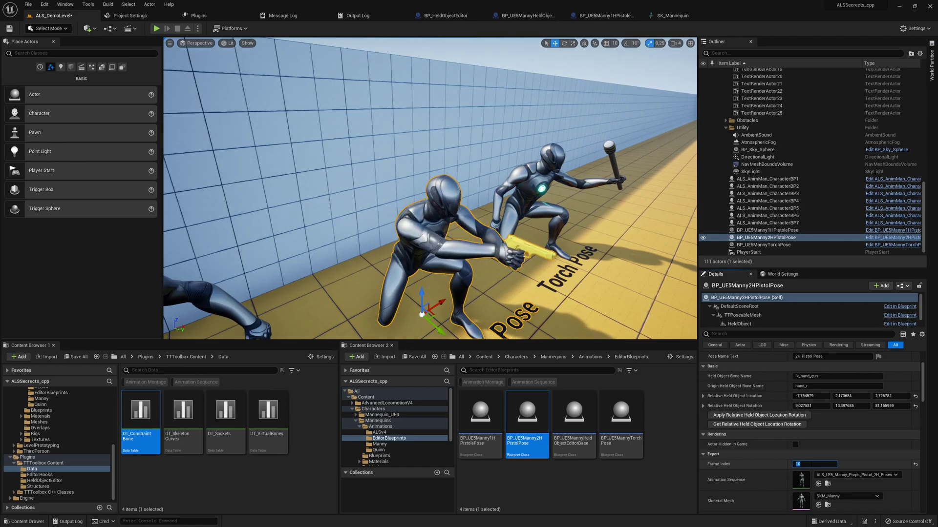
right_click_drag(624, 316, 439, 317)
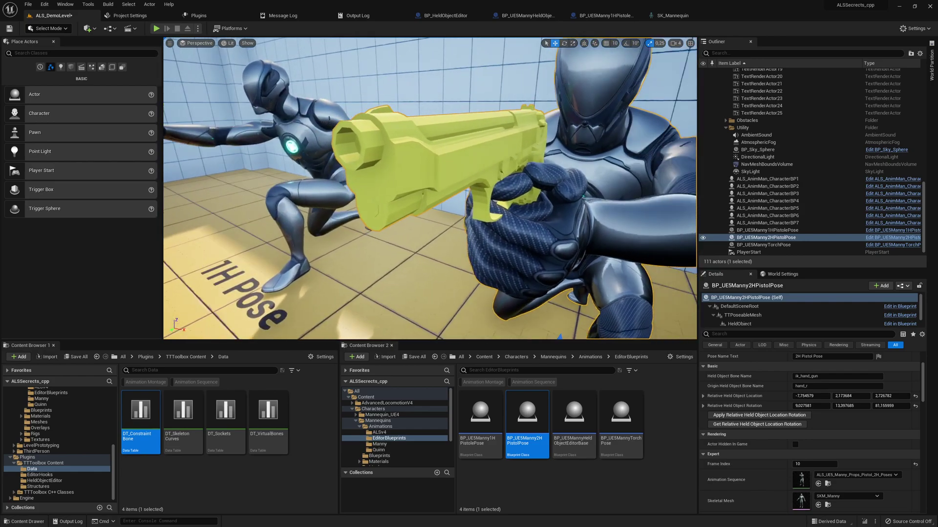
right_click_drag(386, 193, 357, 192)
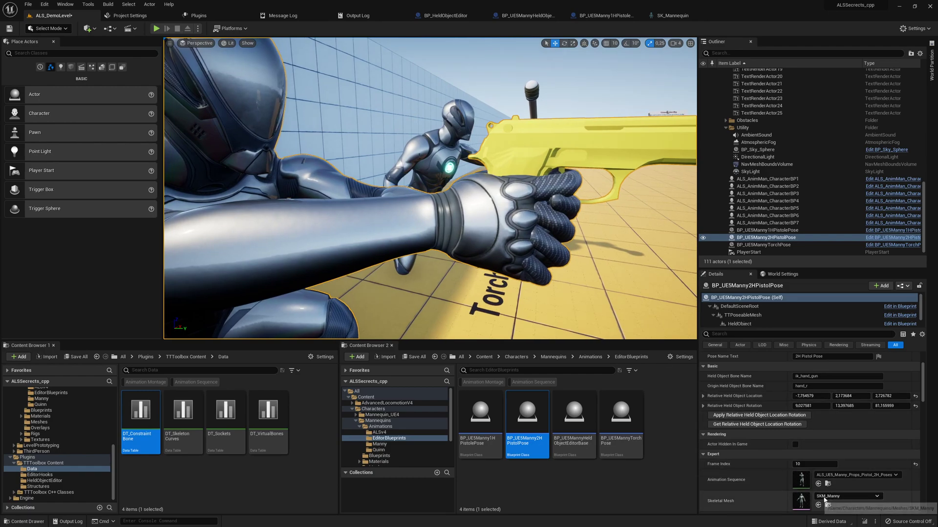
- Review the Held Object Corrections entries down to the Modify Anim Sequence command, and save the level
scroll(830, 468, "down", 8)
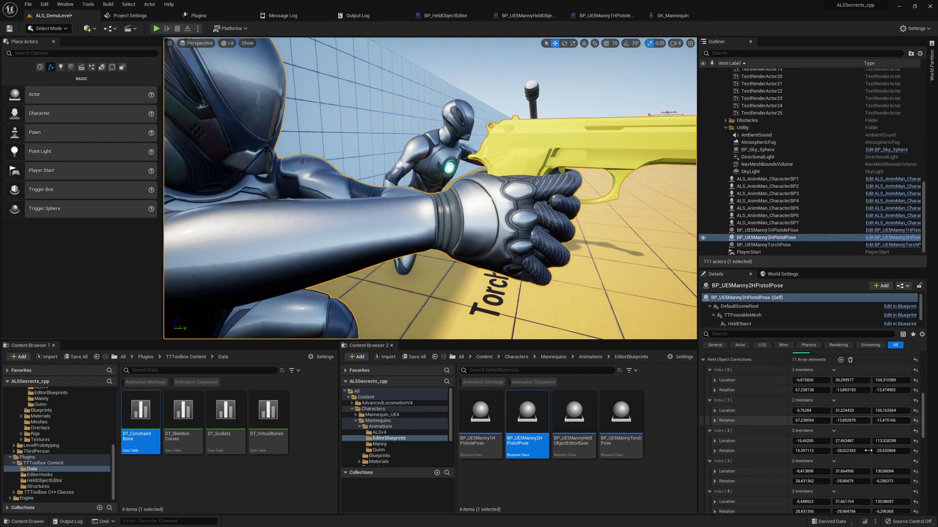
scroll(825, 437, "up", 2)
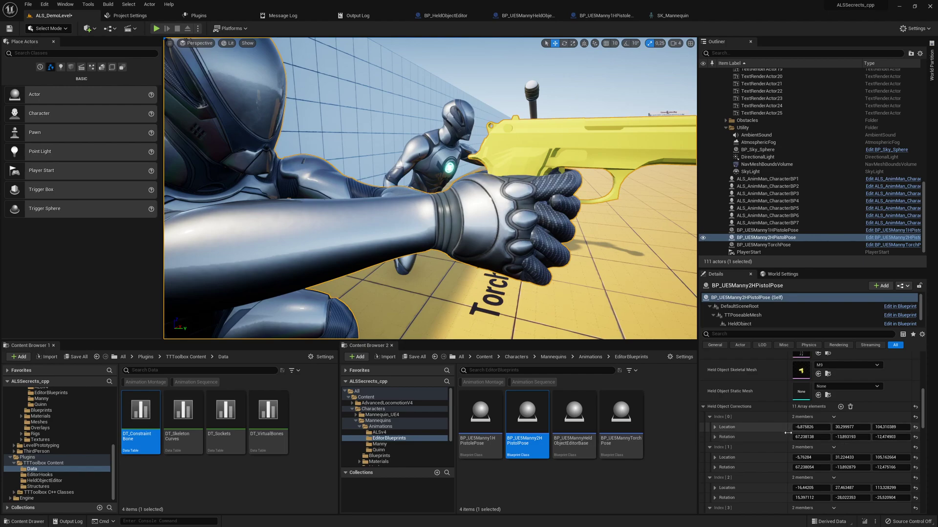
scroll(781, 437, "down", 6)
scroll(780, 439, "down", 4)
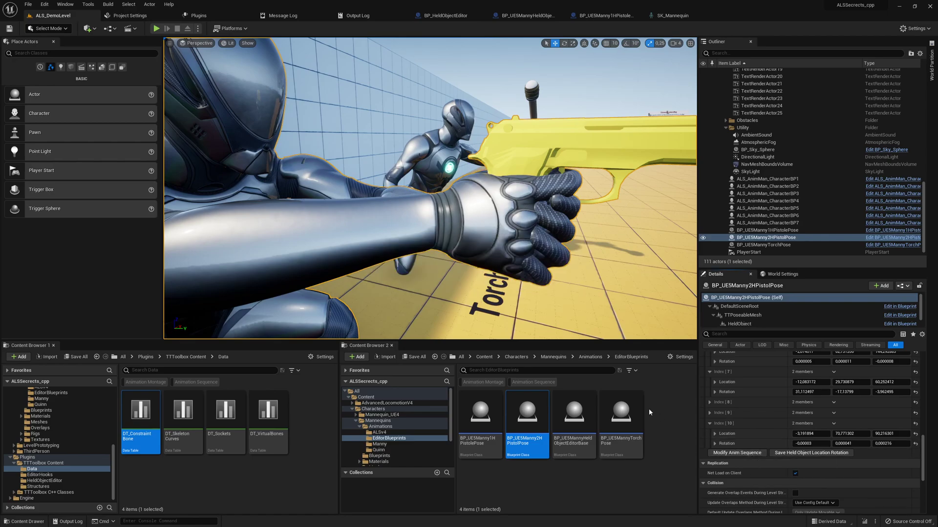
- Play the level in the editor and switch the Manny character's overlay state to the two-handed pistol
key("alt+p")
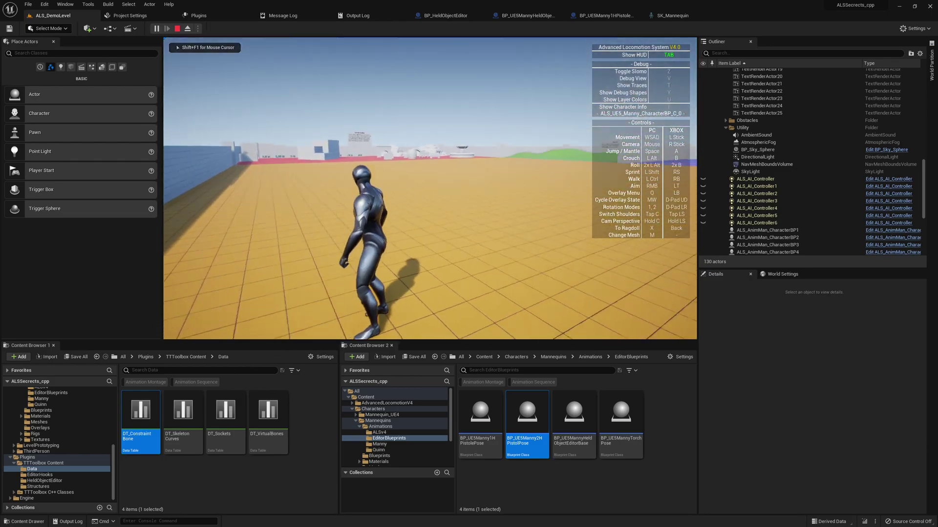
key("q")
scroll(430, 188, "down", 8)
scroll(449, 227, "up", 1)
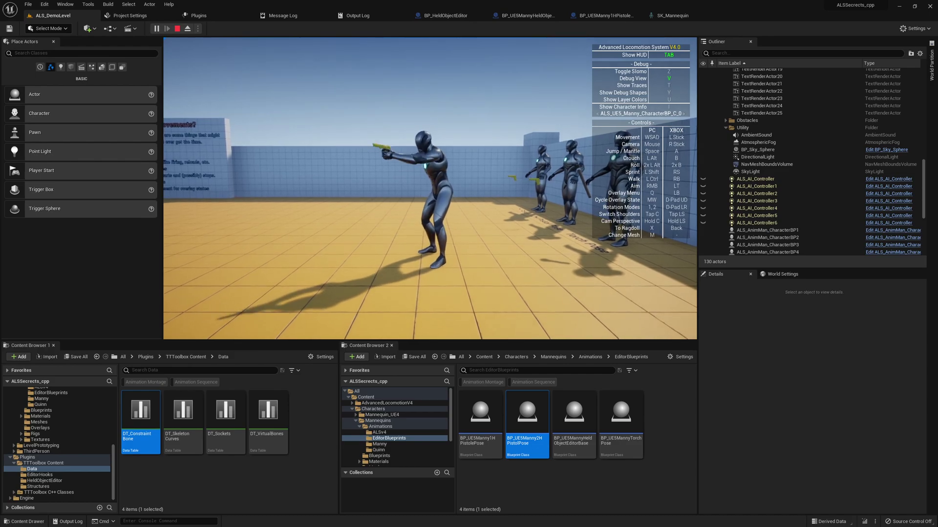
- Test crouching and standing with the two-handed pistol in the fullscreen play view with Debug View on
key("alt")
key("alt")
key("alt")
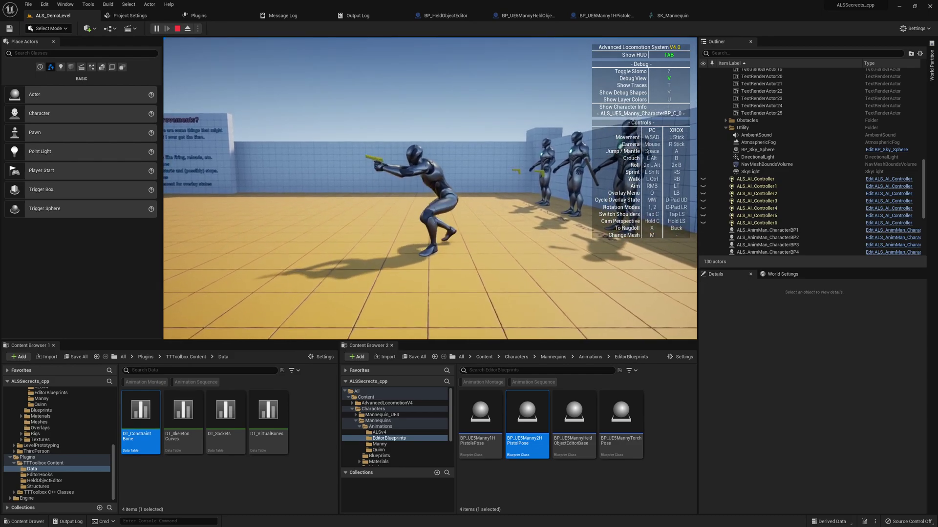
key("F11")
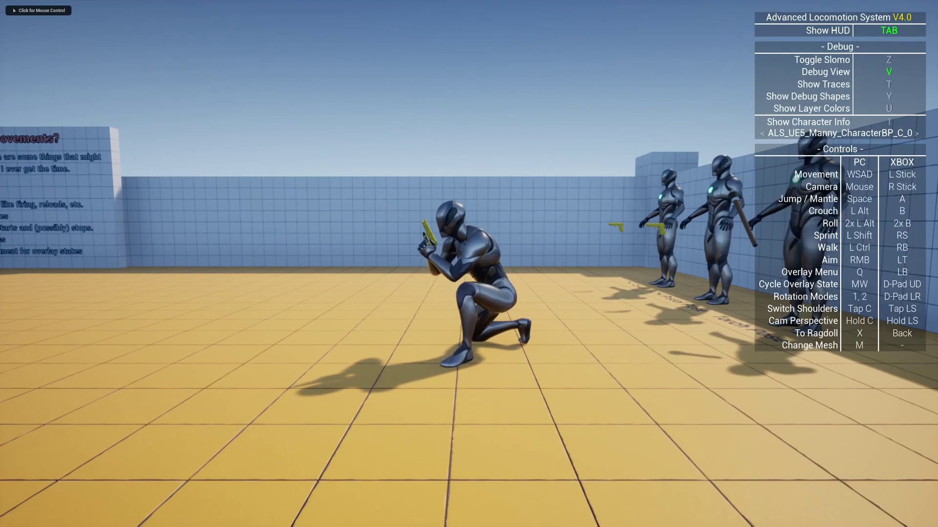
key("alt")
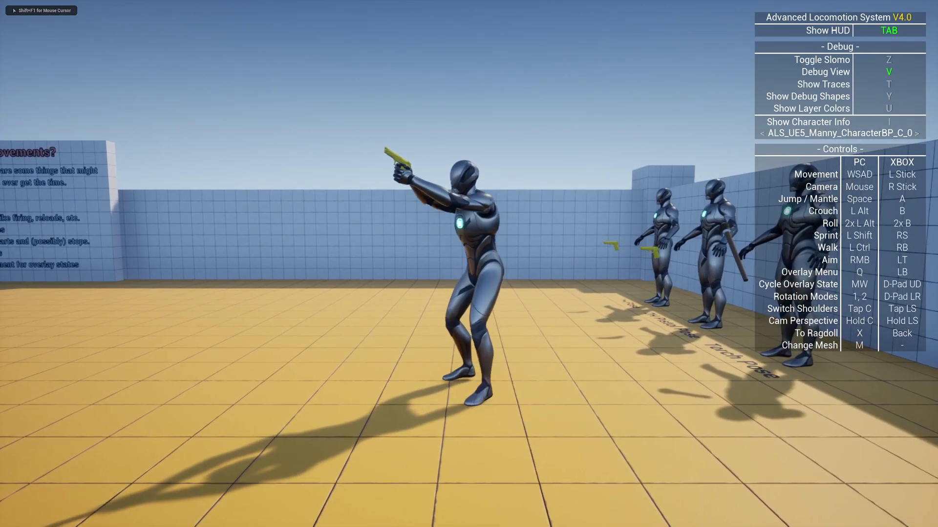
key("alt")
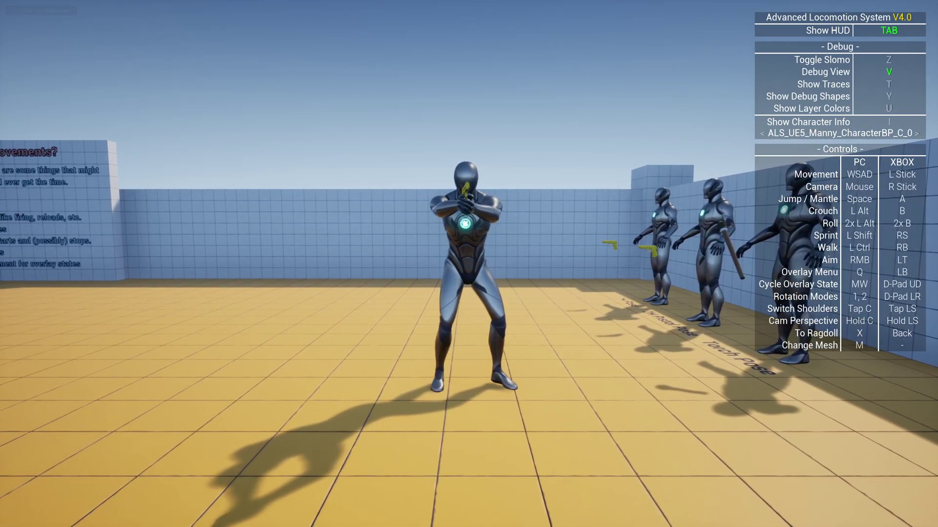
- Eject from the played character, inspect its pistol grip up close, and take control of it again
key("F8")
mouse_move(508, 221)
right_mouse_down()
mouse_move(518, 202)
mouse_move(526, 205)
mouse_move(494, 205)
mouse_move(508, 221)
right_mouse_up()
key("w")
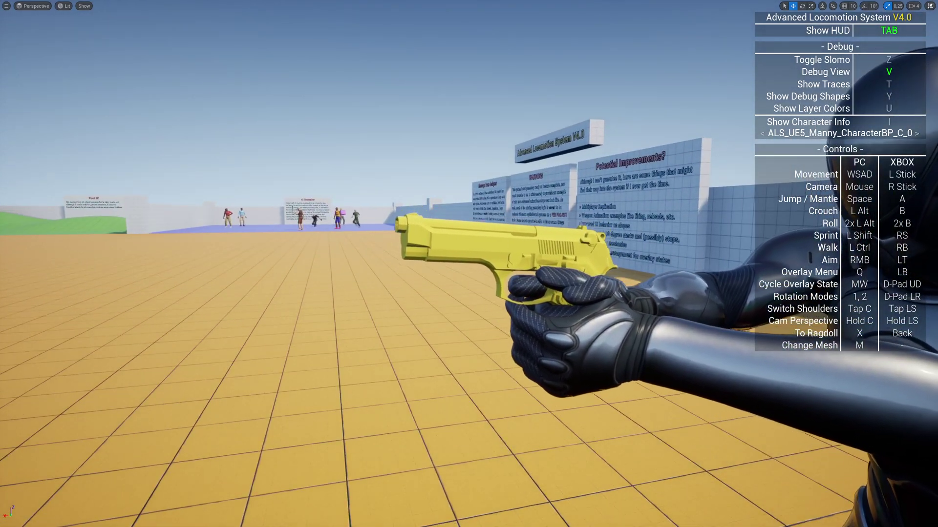
key("c")
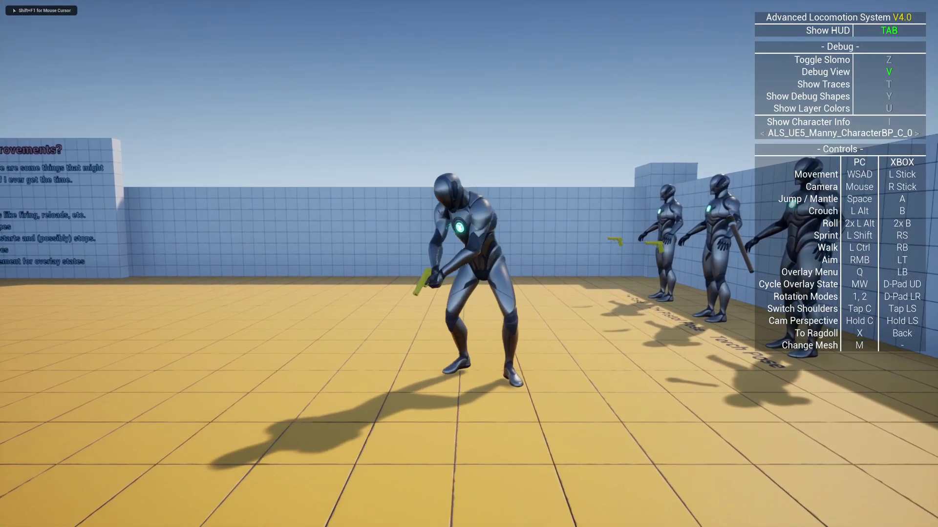
- Test aiming and running with the two-handed pistol, with Debug View turned off
key("s")
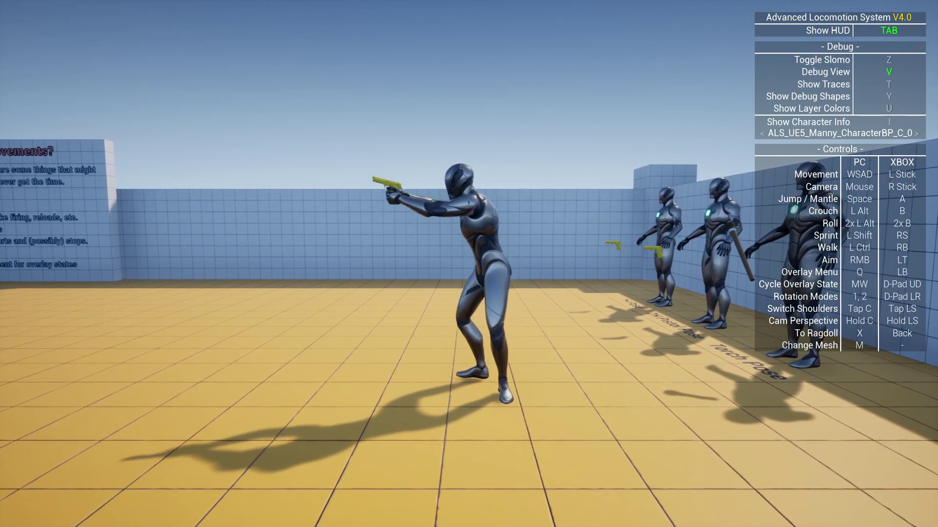
key("v")
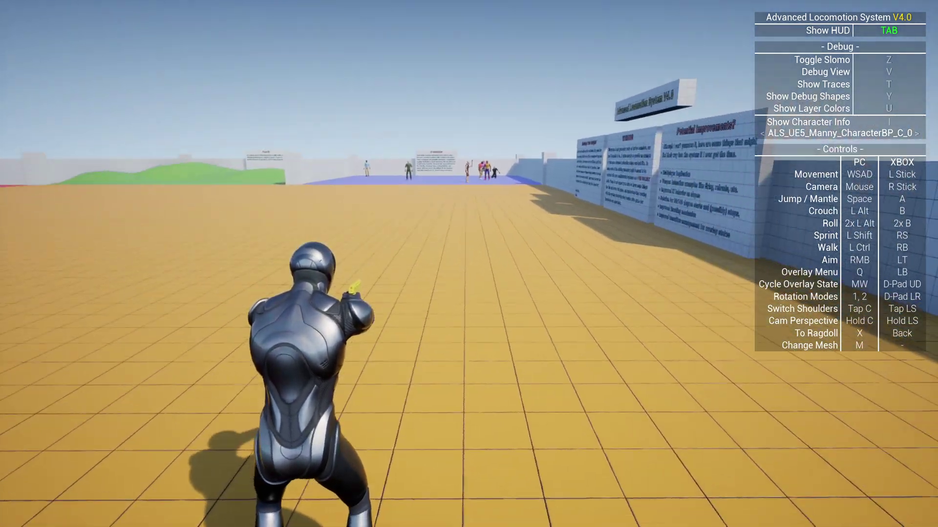
key("c")
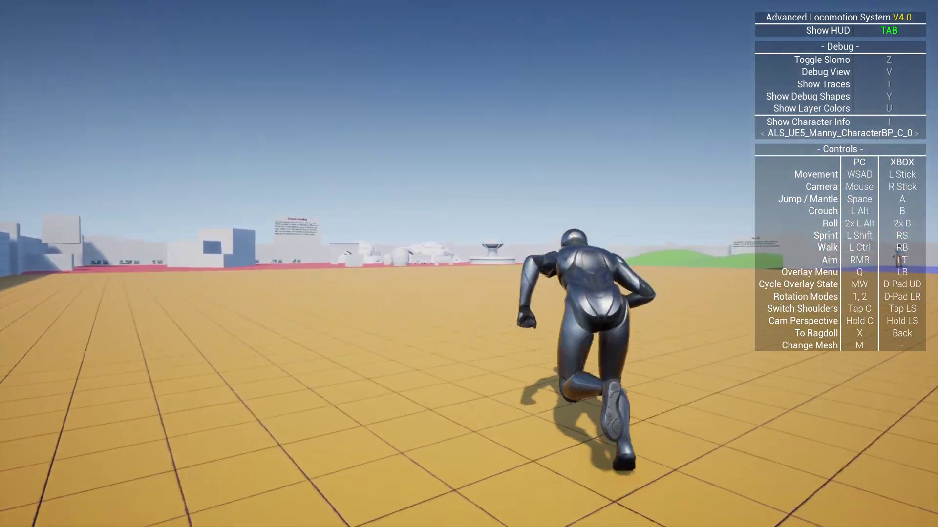
right_click(469, 264)
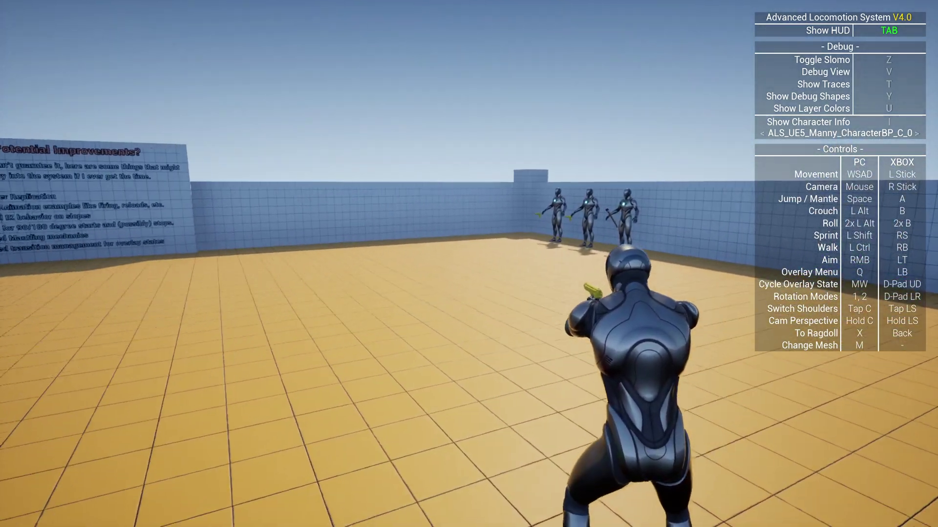